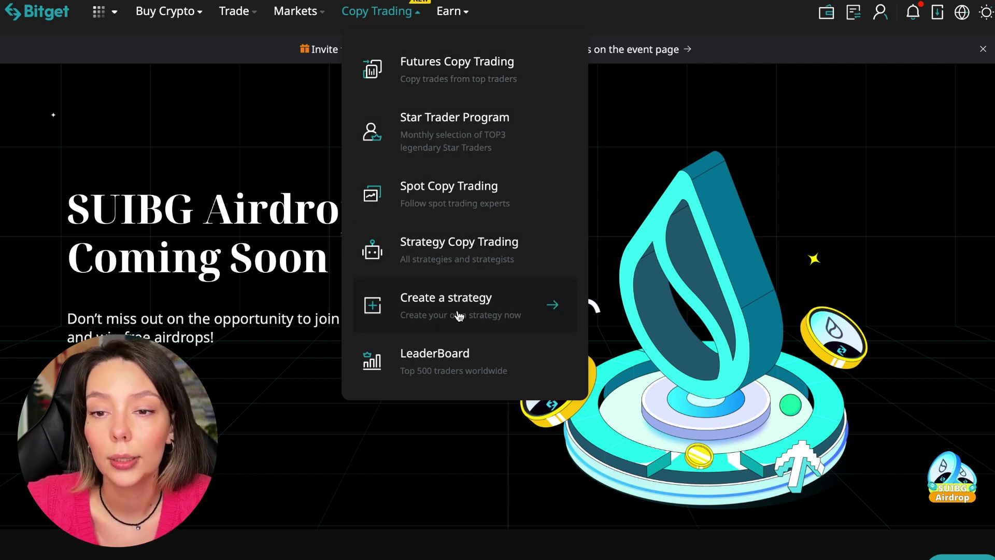
# Step: Open the Top 500 traders leaderboard and browse its weekly ROI ranking table
pyautogui.click(459, 358)
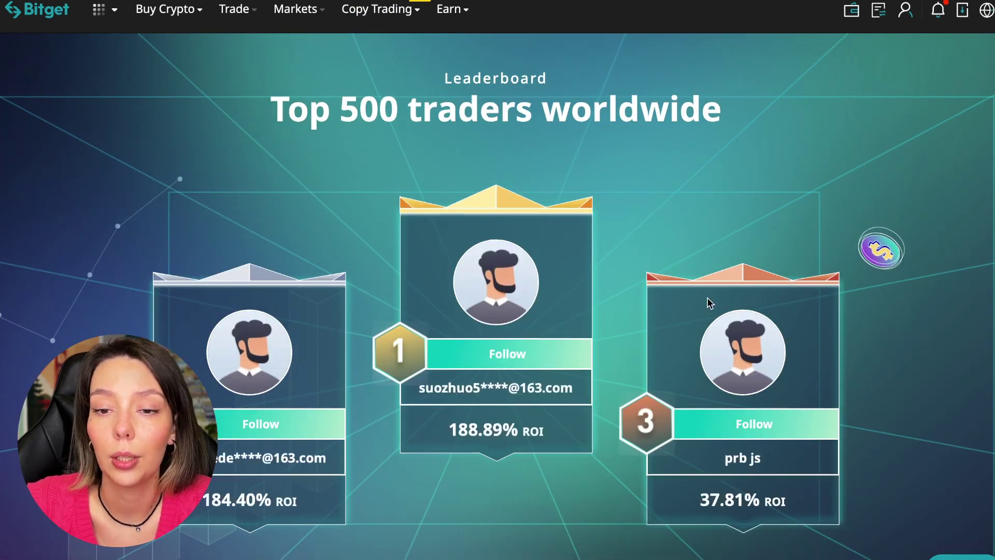
pyautogui.scroll(-3, 709, 303)
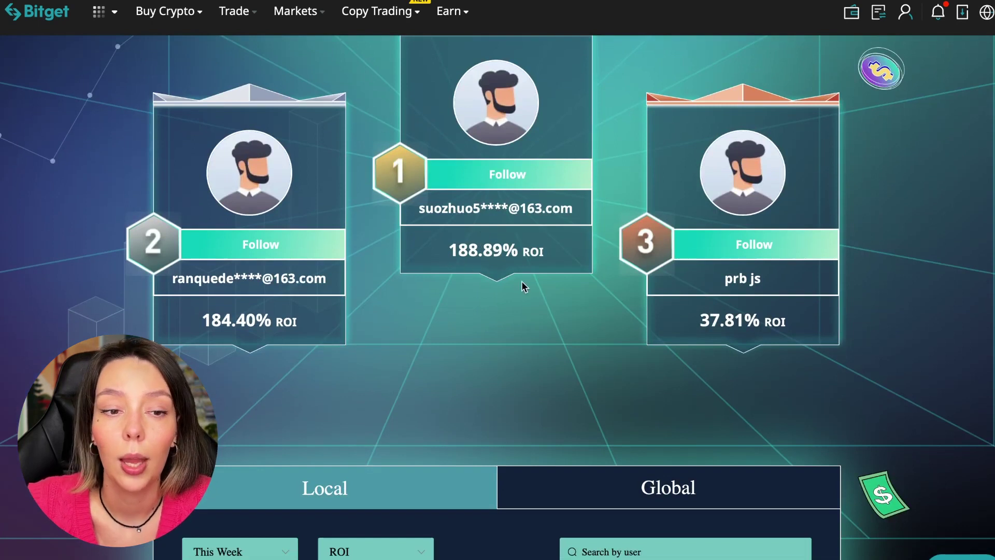
pyautogui.scroll(-3, 545, 346)
pyautogui.scroll(-3, 546, 346)
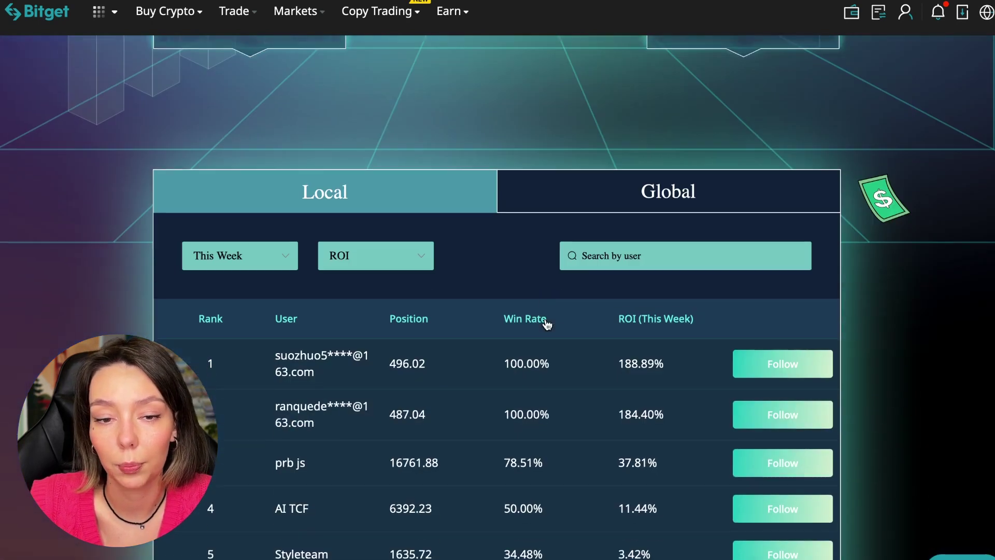
pyautogui.scroll(-2, 545, 346)
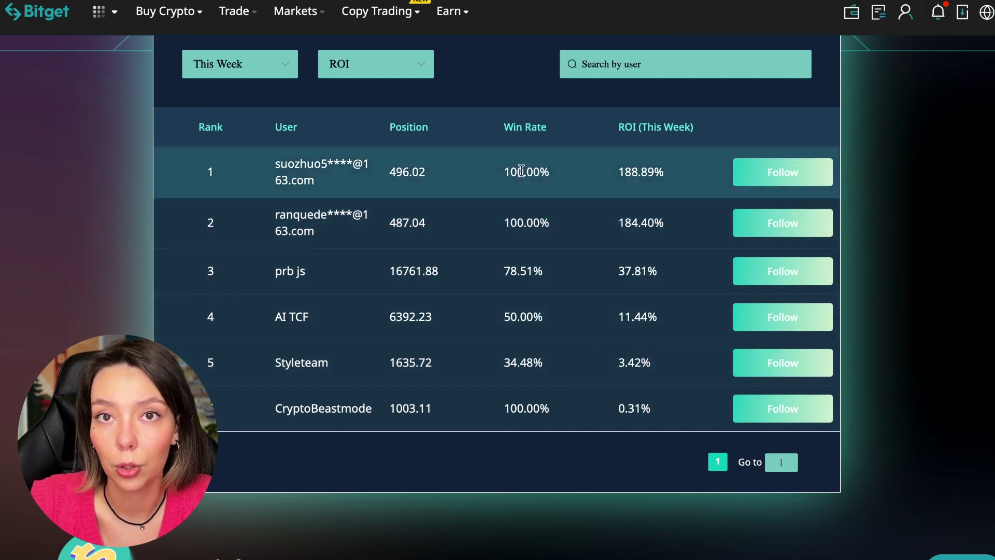
pyautogui.moveTo(504, 175); pyautogui.dragTo(553, 175)
pyautogui.click(622, 183)
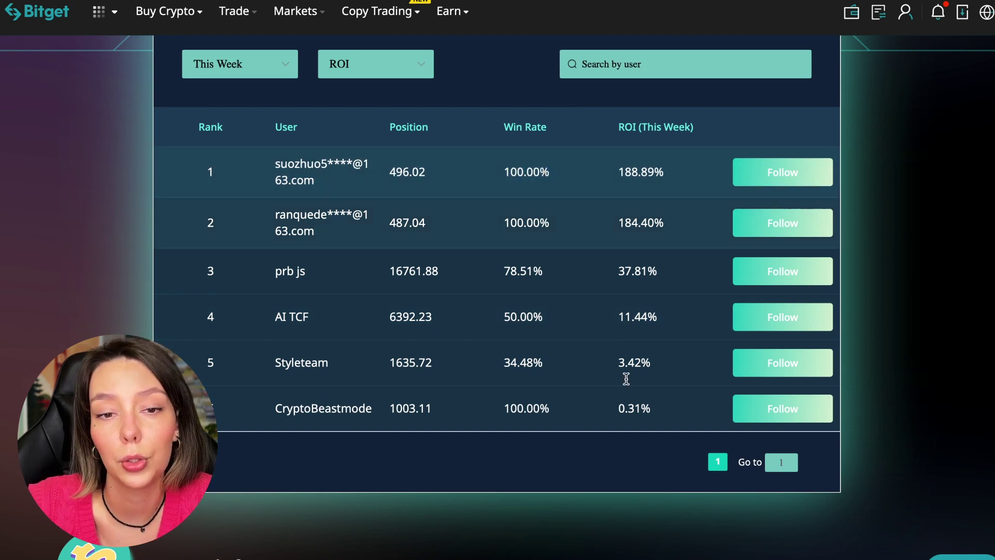
pyautogui.scroll(-1, 622, 389)
pyautogui.scroll(10, 624, 437)
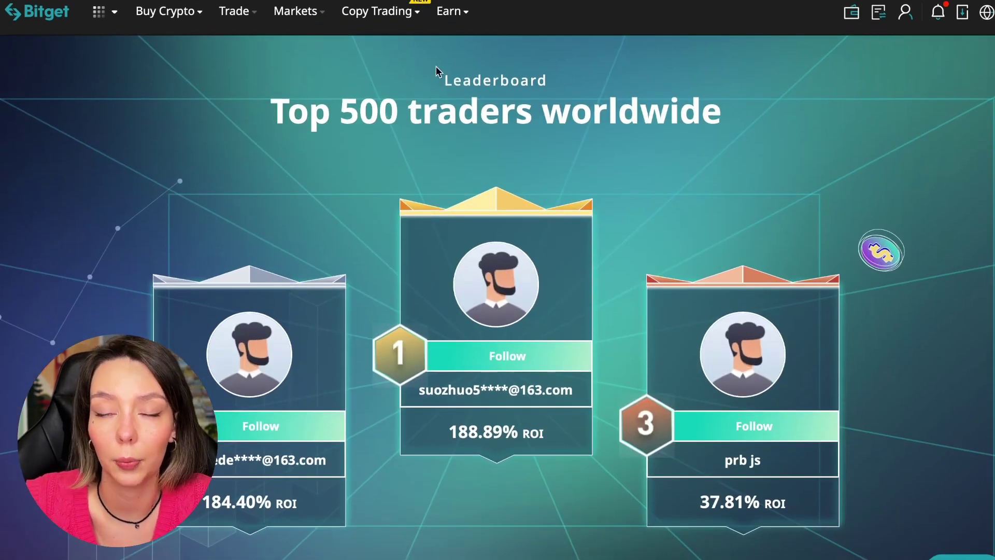
# Step: Open Futures Copy Trading, glance at the Spot traders, then return to Futures
pyautogui.moveTo(381, 11)
pyautogui.click(428, 64)
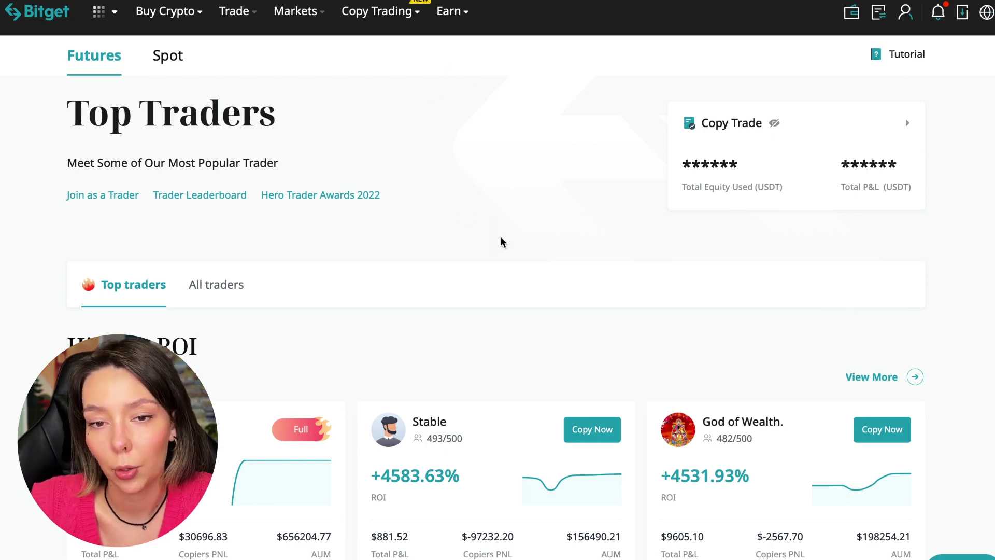
pyautogui.click(169, 61)
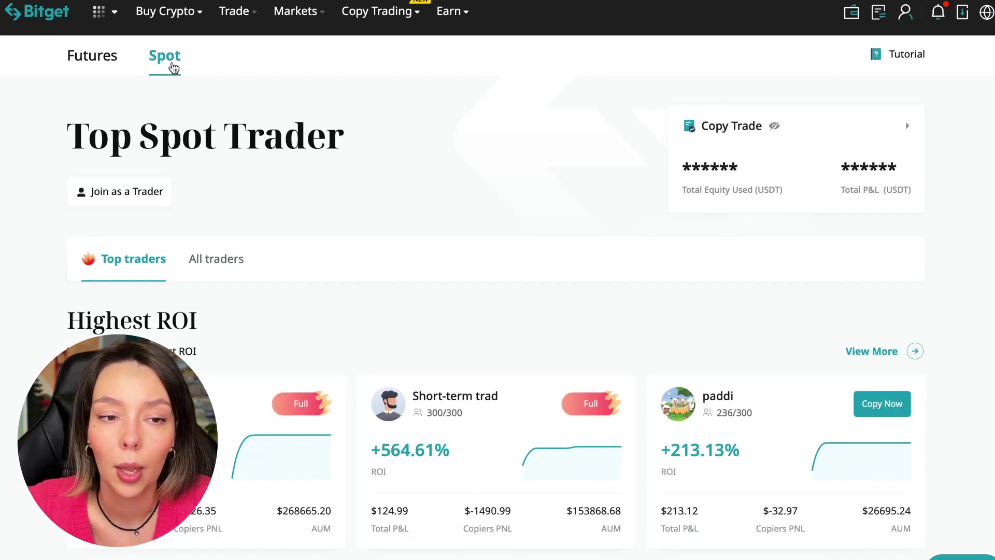
pyautogui.click(74, 61)
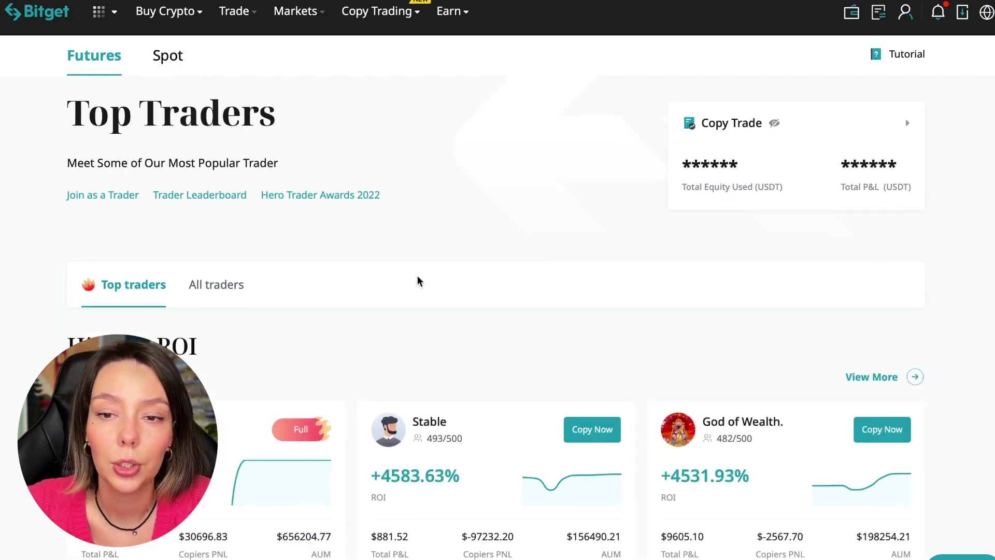
pyautogui.scroll(-3, 418, 275)
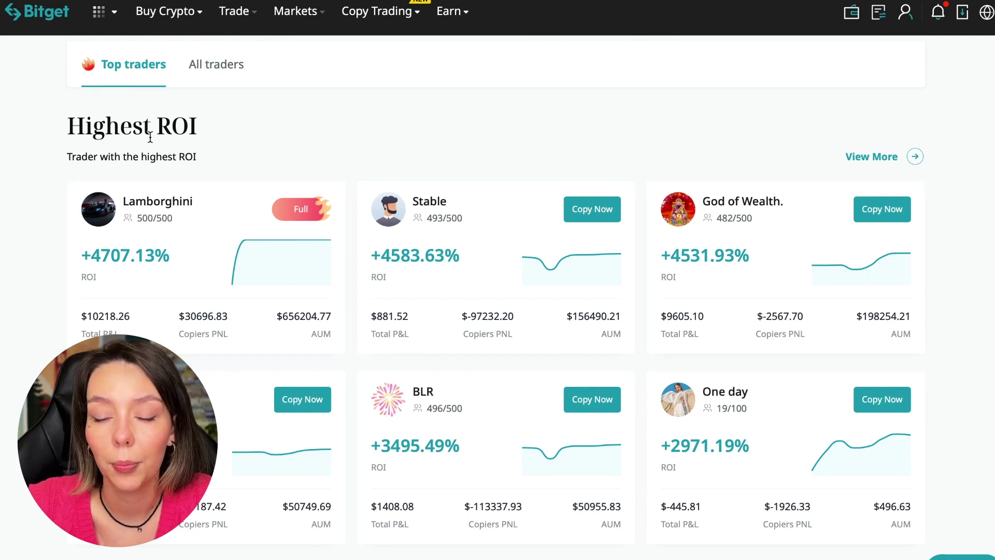
pyautogui.moveTo(194, 126); pyautogui.dragTo(67, 126)
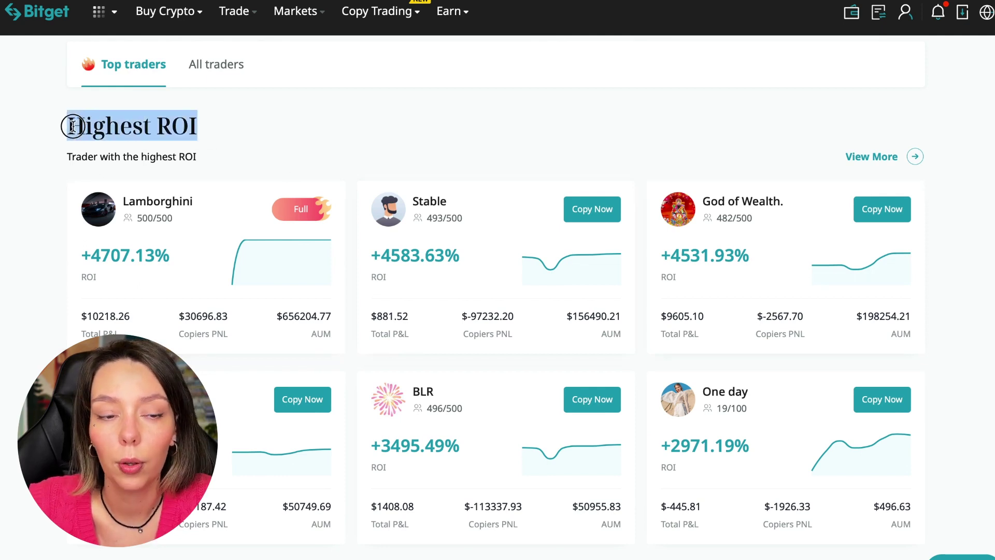
pyautogui.click(215, 147)
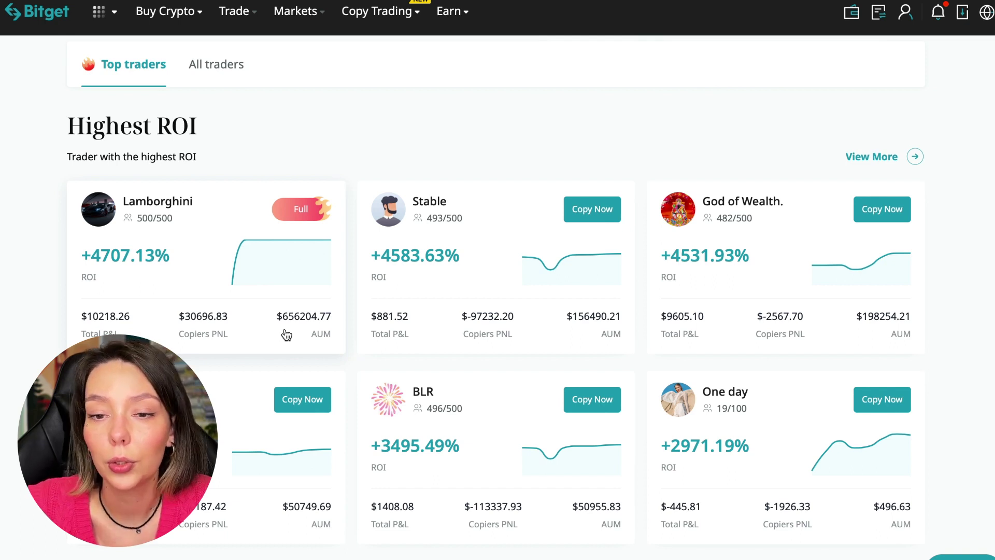
pyautogui.scroll(-5, 286, 335)
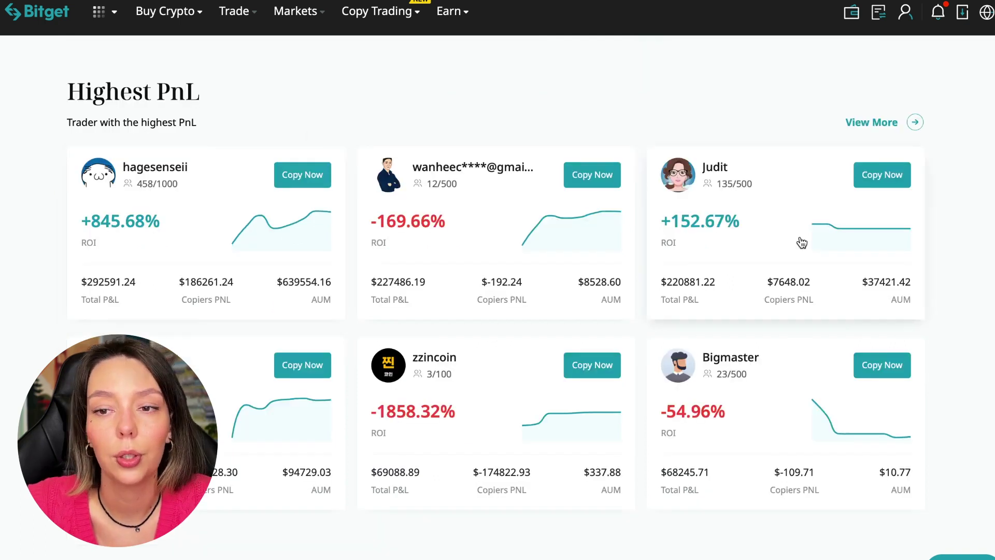
pyautogui.scroll(-5, 667, 371)
pyautogui.scroll(-2, 264, 292)
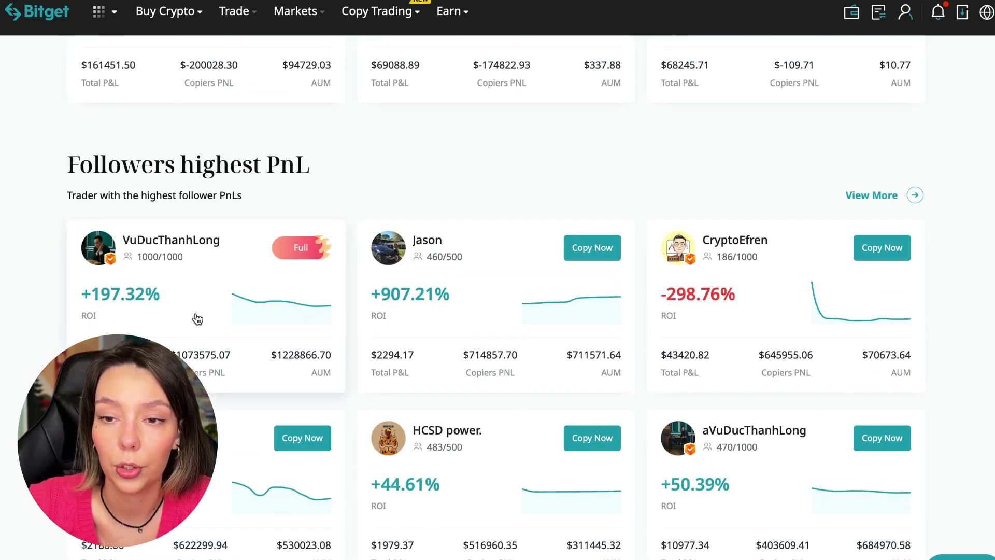
pyautogui.scroll(-2, 196, 313)
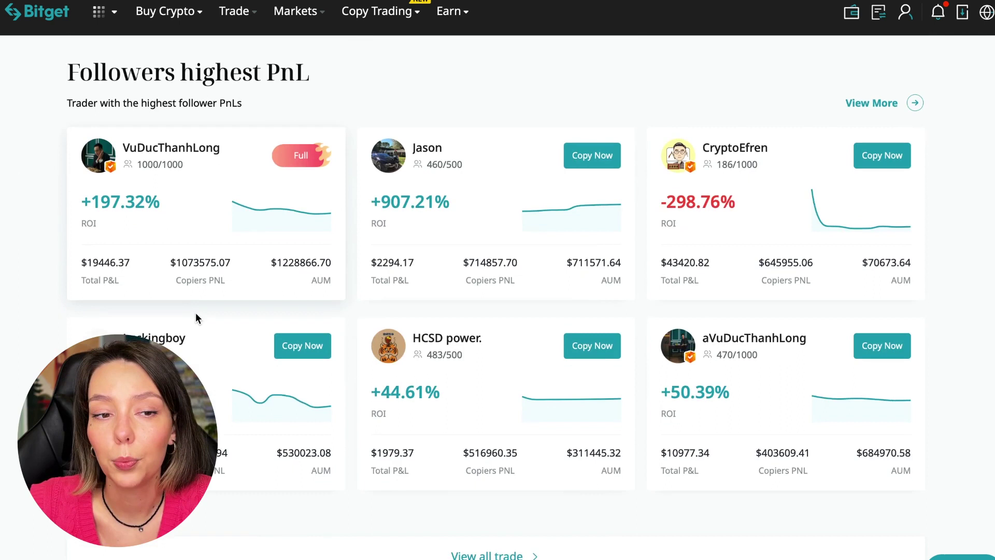
# Step: Open View More, dismiss the List/Chart/Classic tour, and sort by Copiers PNL both ways
pyautogui.click(871, 103)
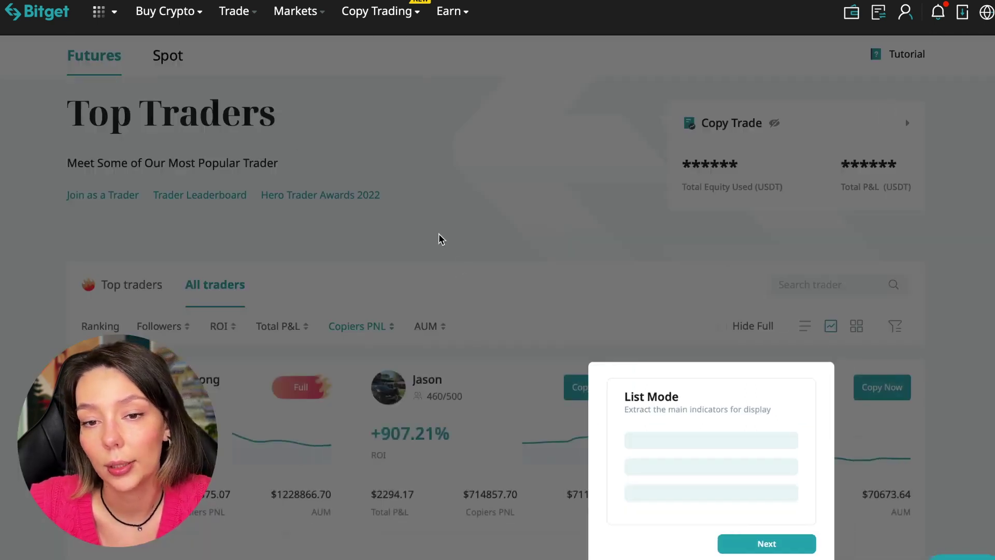
pyautogui.click(767, 544)
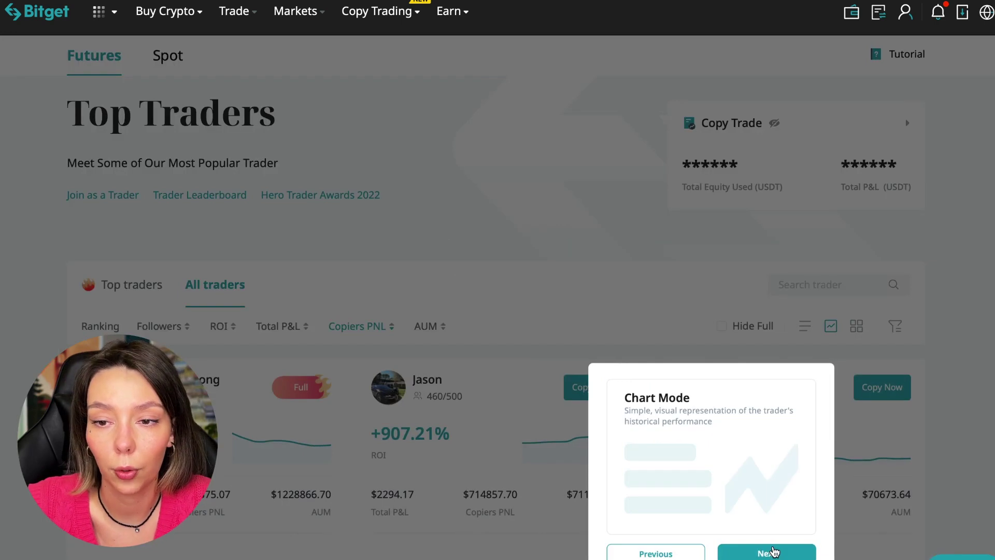
pyautogui.click(767, 553)
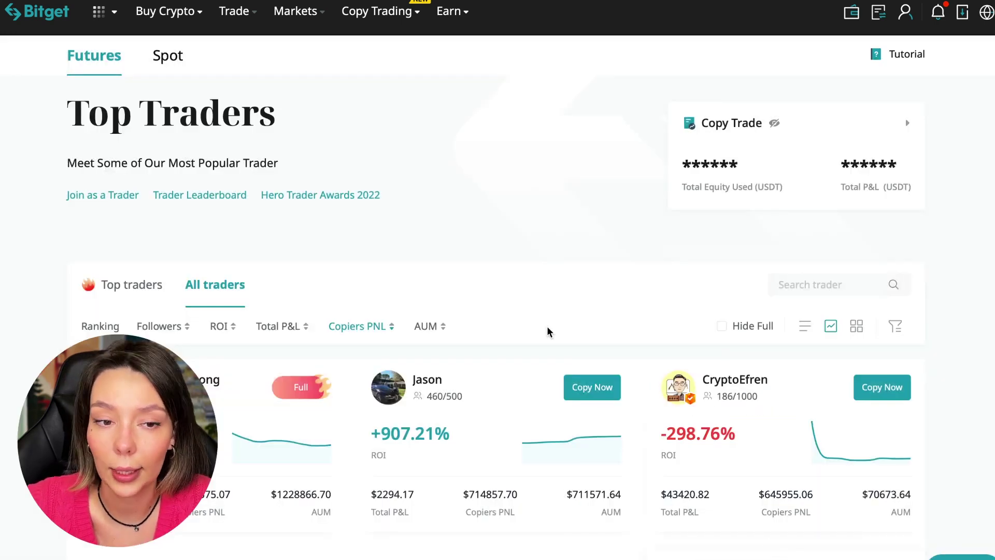
pyautogui.scroll(-2, 577, 239)
pyautogui.scroll(-2, 576, 239)
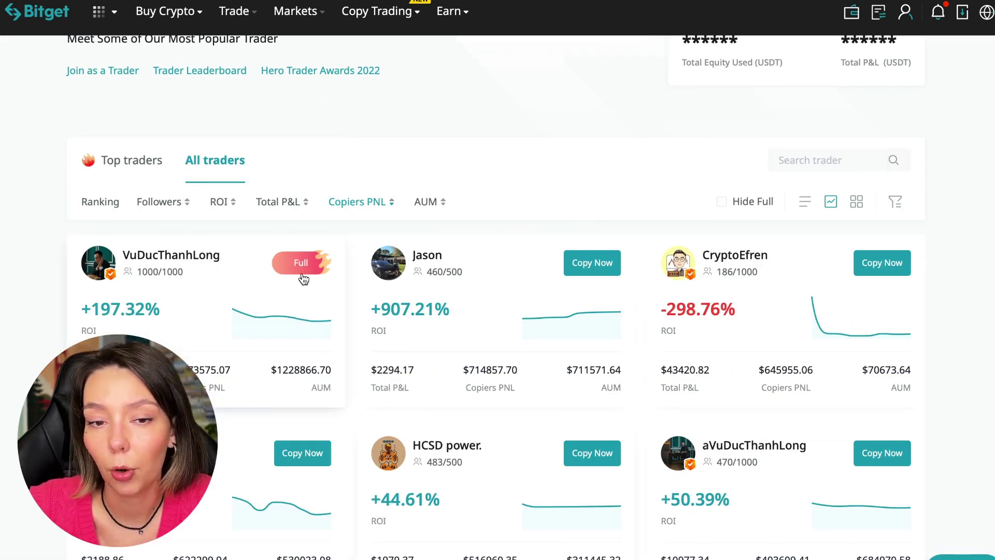
pyautogui.scroll(-1, 435, 142)
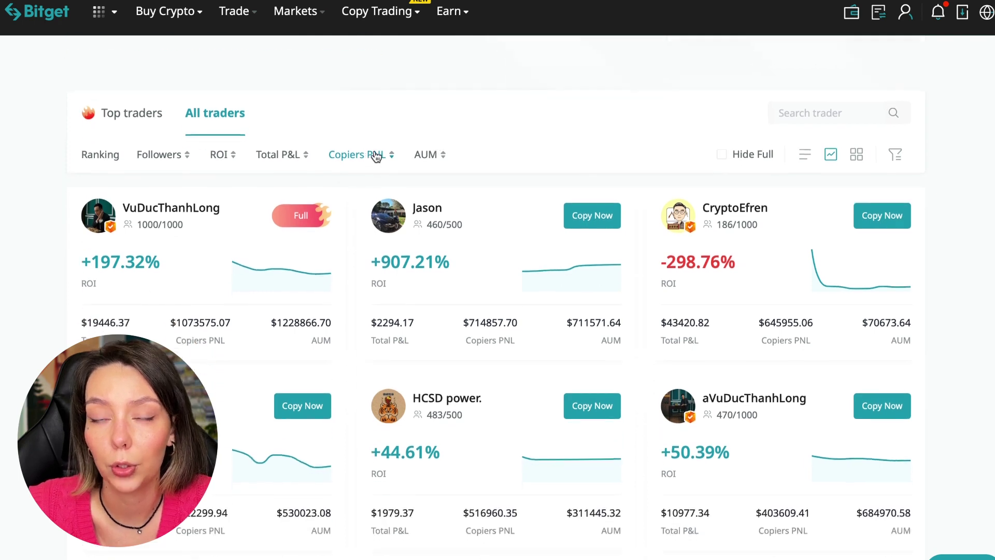
pyautogui.scroll(-1, 438, 112)
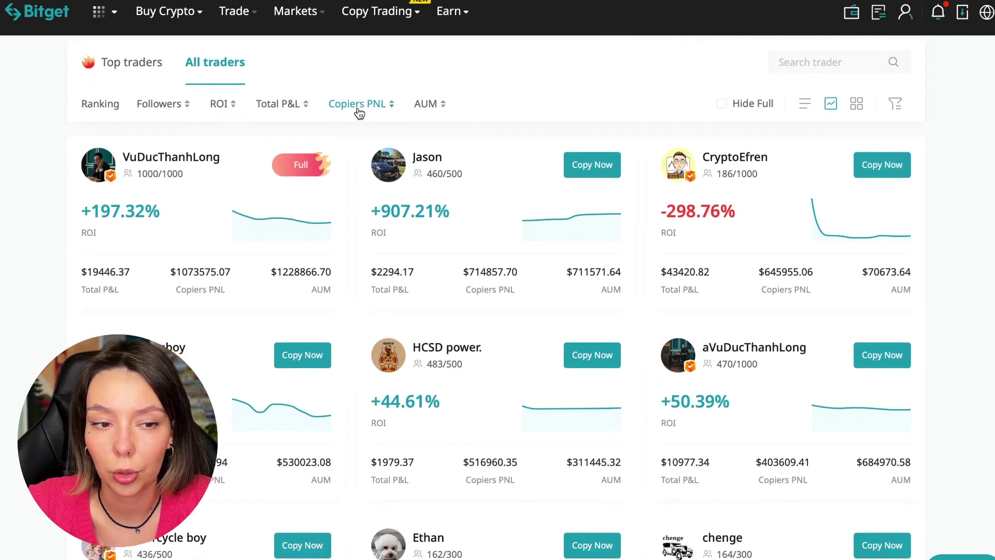
pyautogui.click(365, 110)
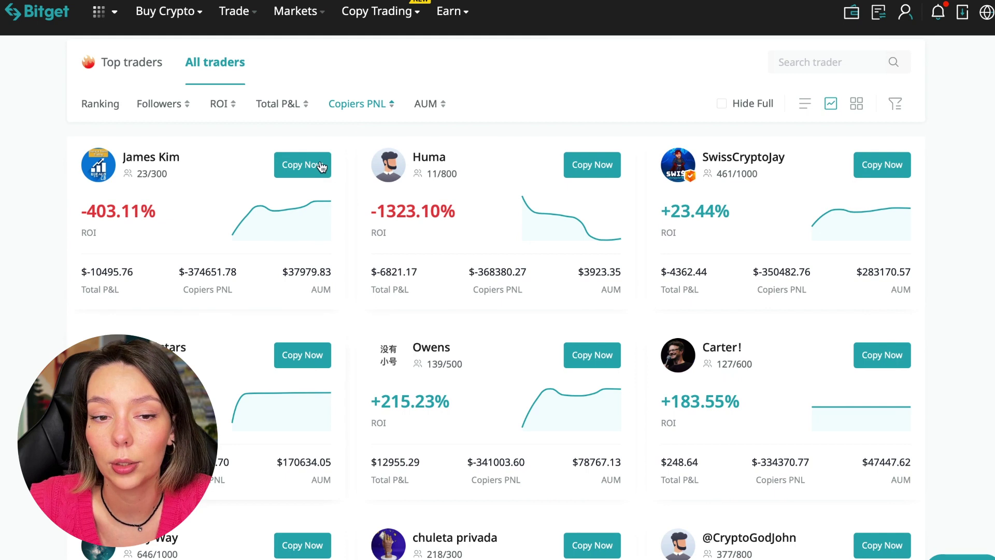
pyautogui.click(372, 108)
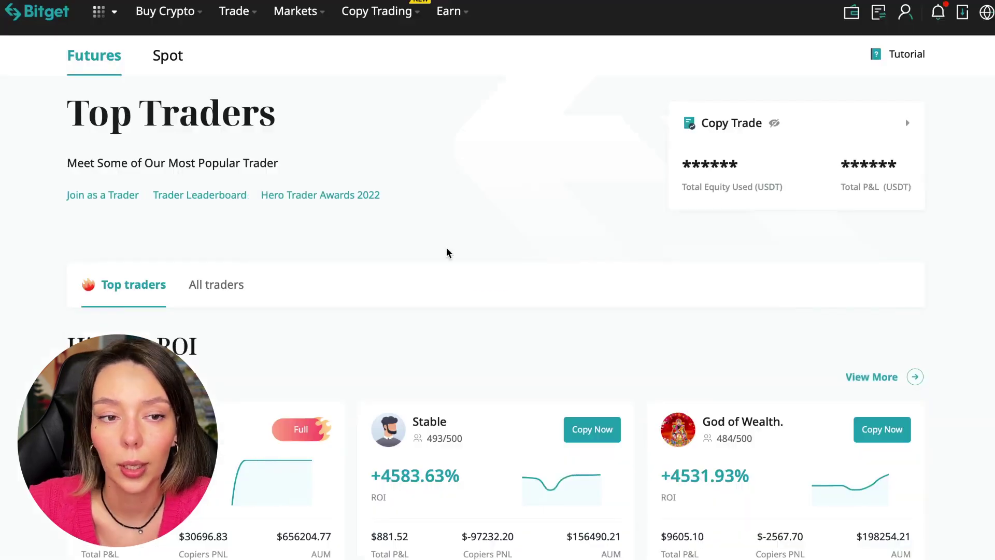
pyautogui.scroll(-2, 475, 249)
# Step: Show all traders and sort them by follower count in both directions
pyautogui.click(215, 178)
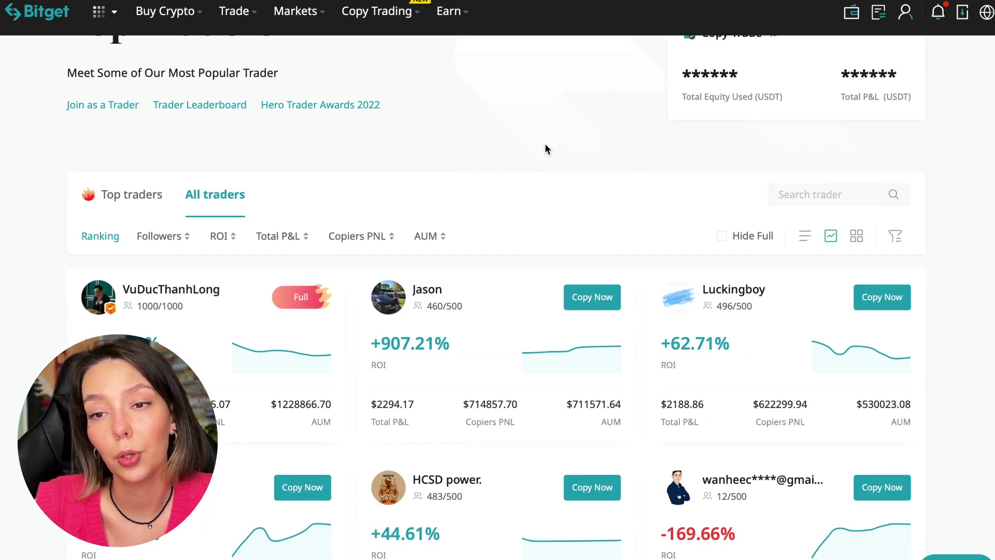
pyautogui.click(163, 235)
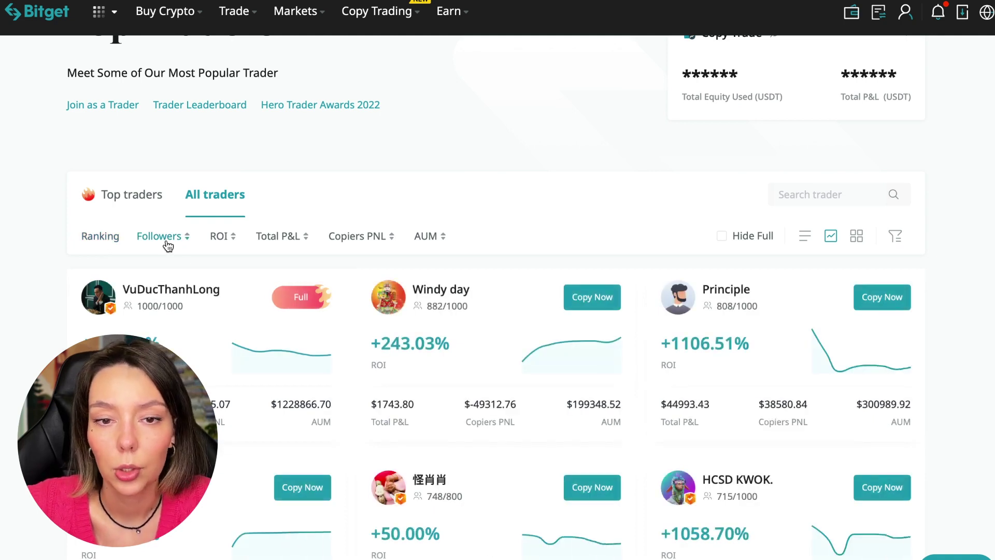
pyautogui.click(167, 243)
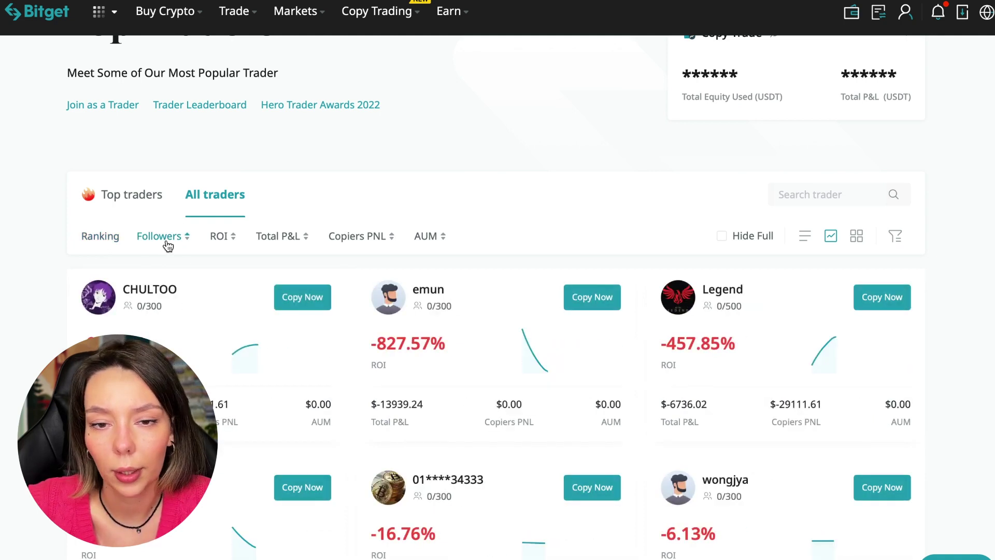
# Step: Reset the default order, then sort by ROI ascending so GoGo Chals (-6778.78%) leads
pyautogui.click(102, 236)
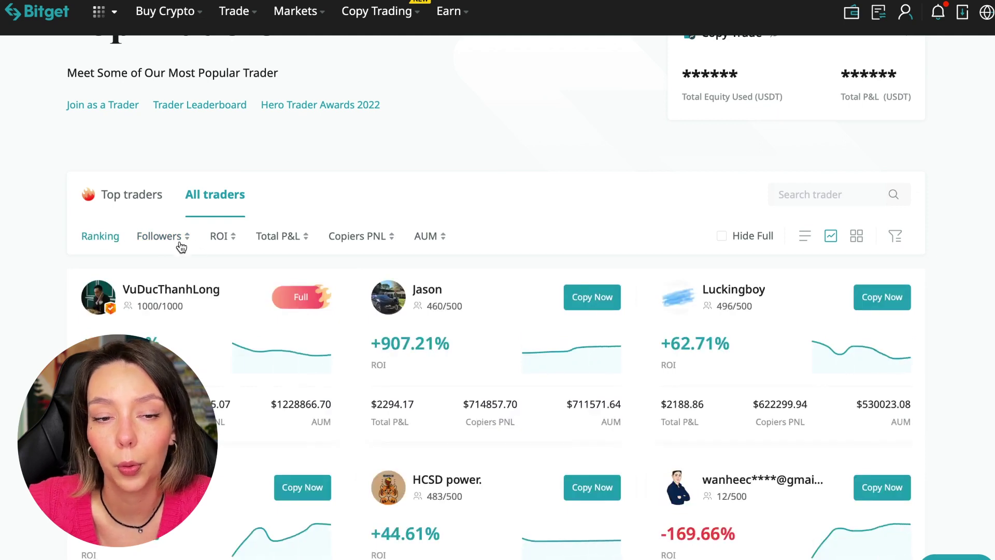
pyautogui.click(222, 236)
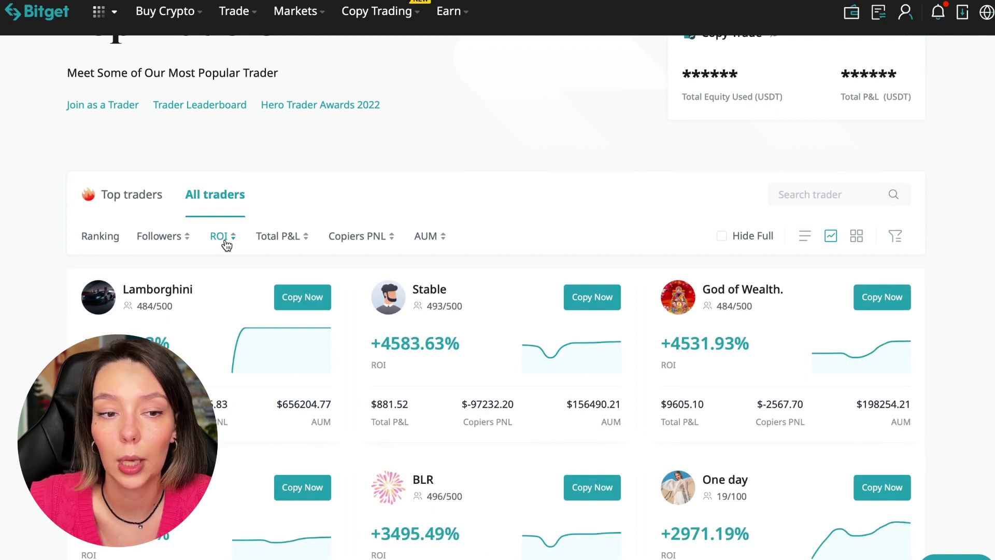
pyautogui.click(223, 236)
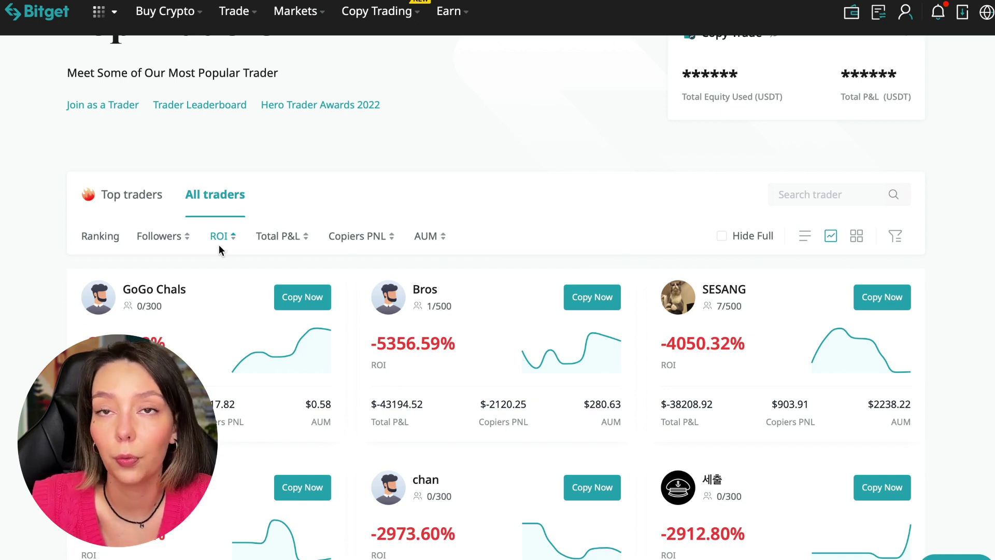
pyautogui.scroll(-1, 218, 245)
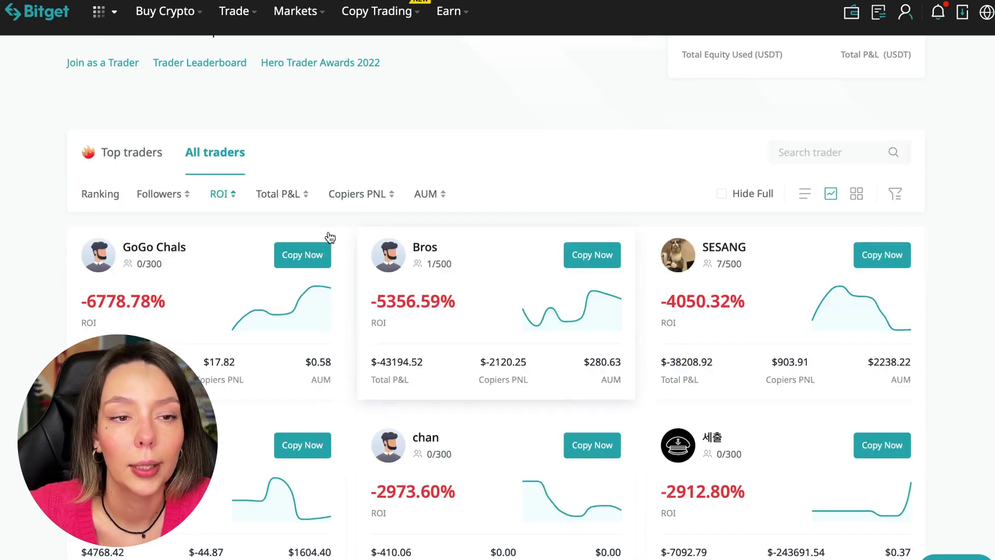
# Step: Sort by Total P&L, then Copiers PNL, and finally AUM, led by motorcycle boy ($1971450.69)
pyautogui.click(277, 193)
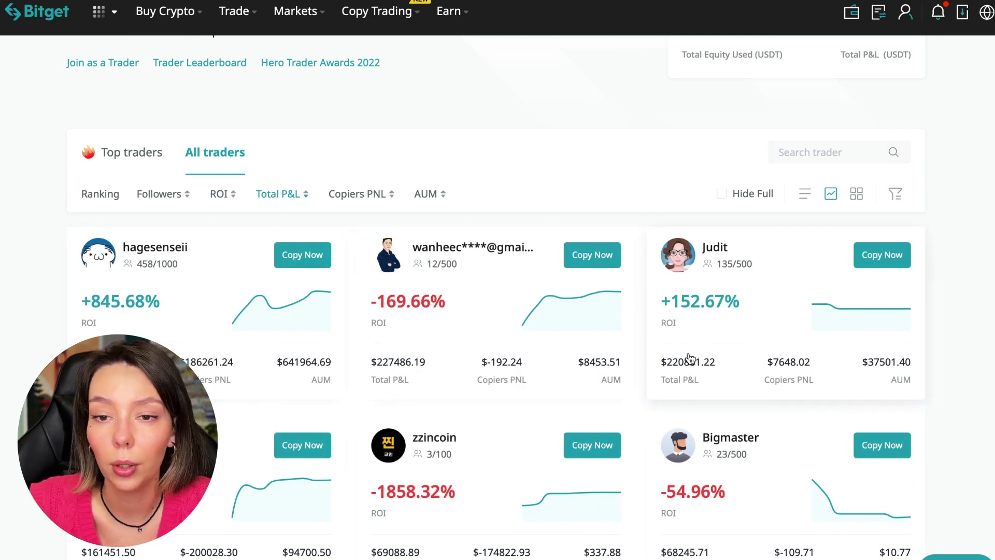
pyautogui.scroll(-3, 687, 478)
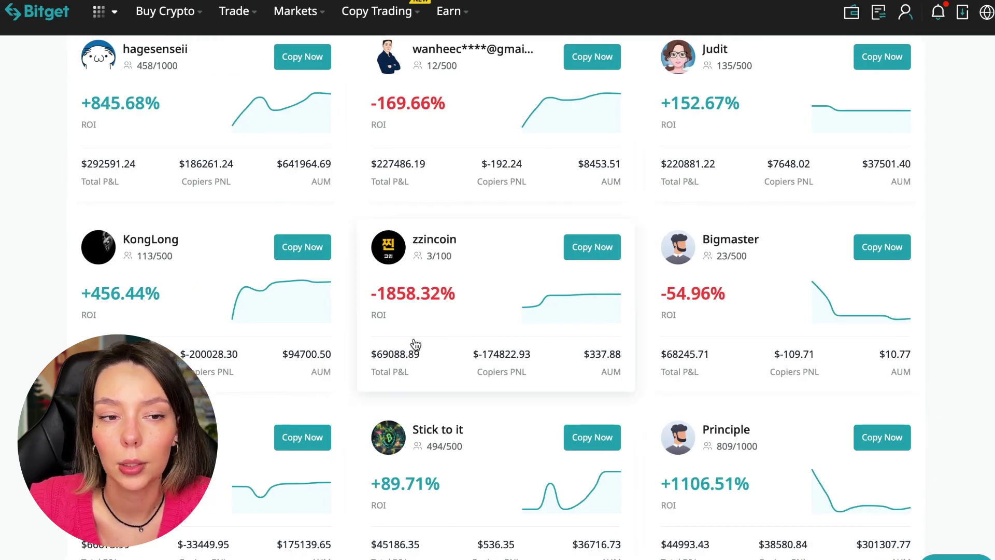
pyautogui.scroll(3, 329, 382)
pyautogui.scroll(1, 329, 381)
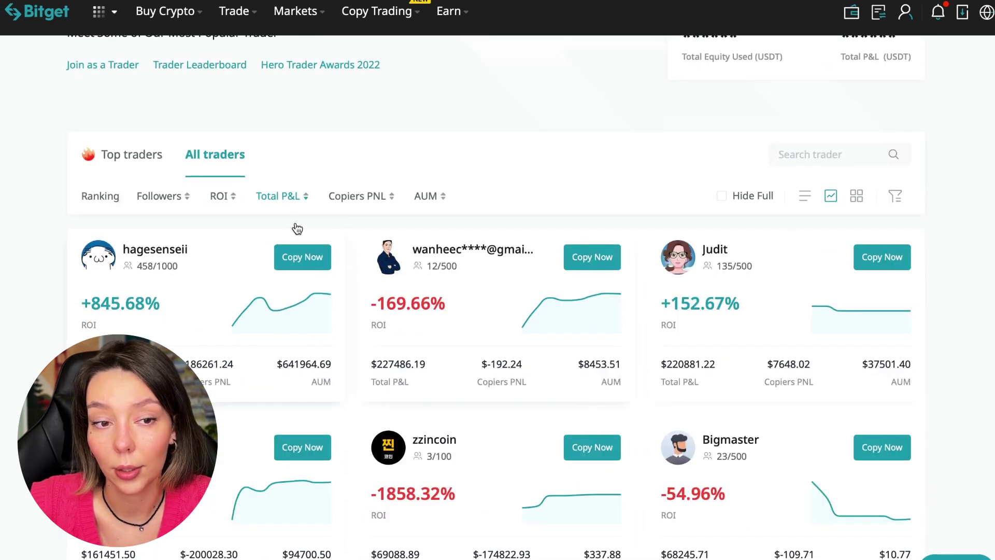
pyautogui.click(362, 197)
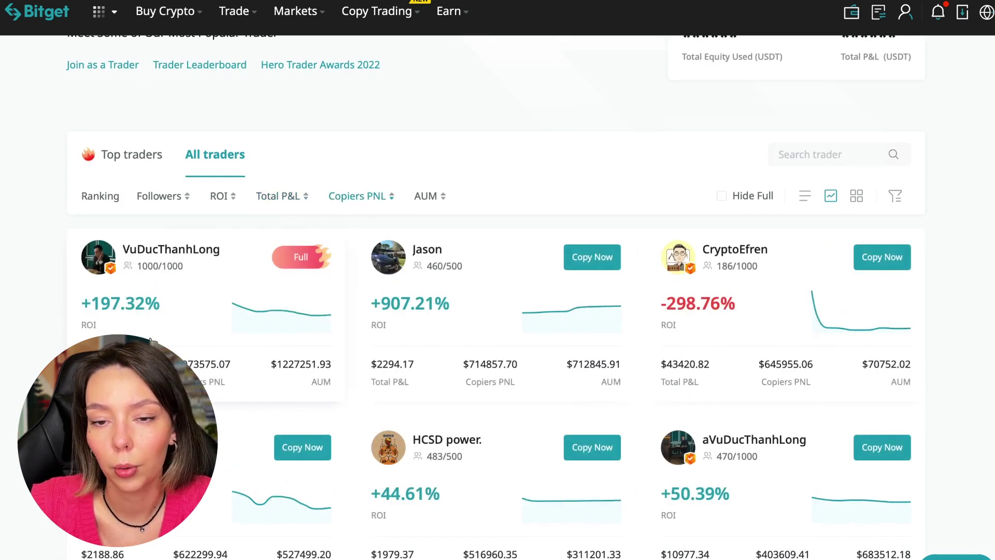
pyautogui.click(426, 196)
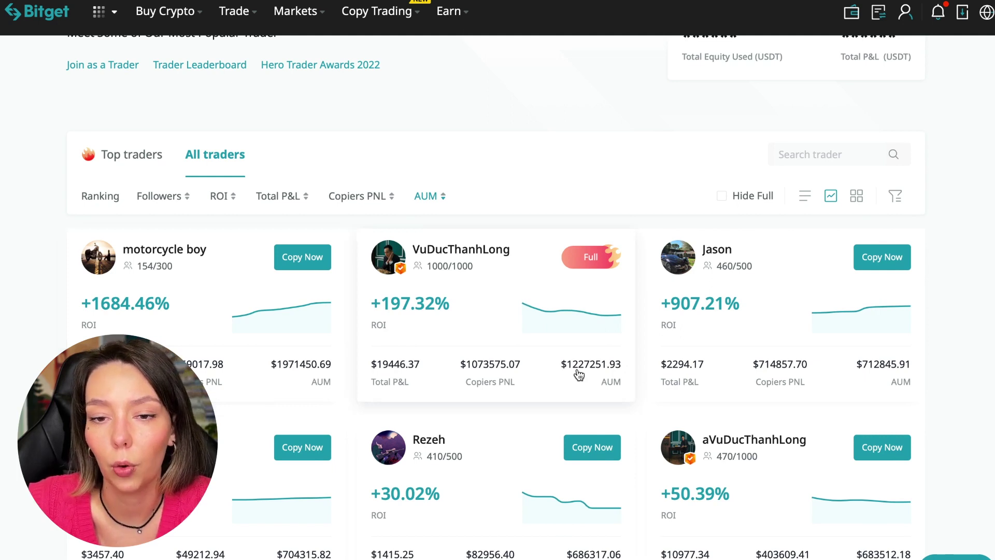
pyautogui.scroll(-2, 744, 402)
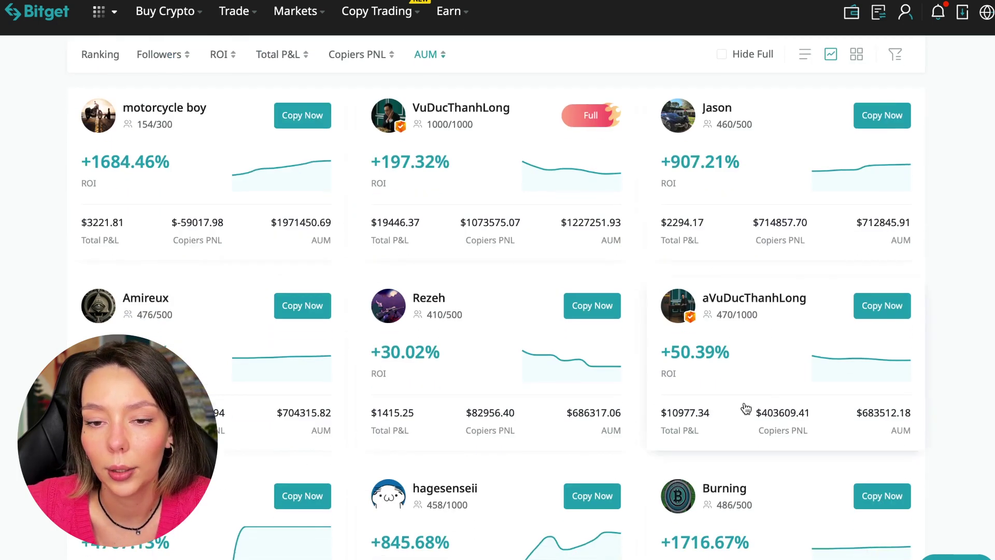
pyautogui.scroll(-2, 745, 407)
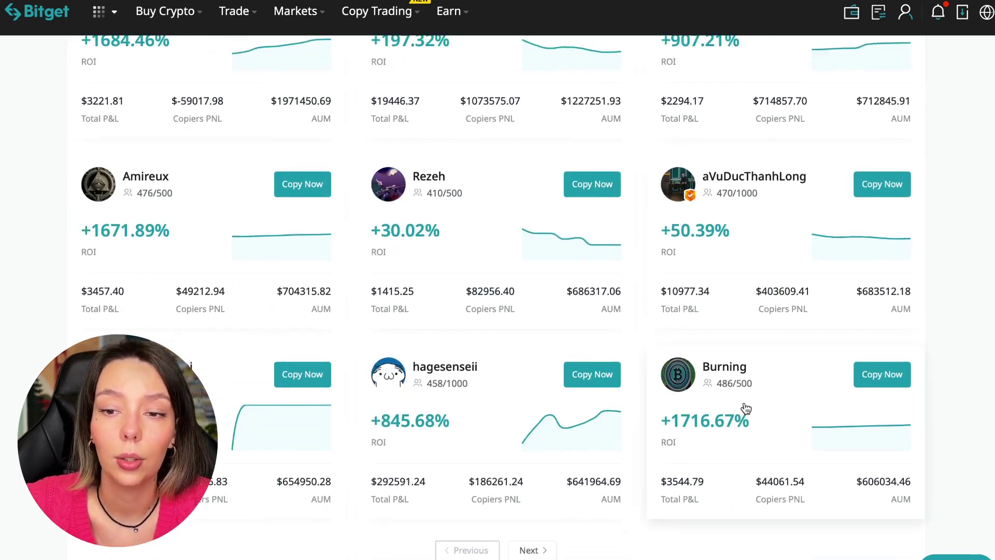
pyautogui.scroll(-2, 744, 408)
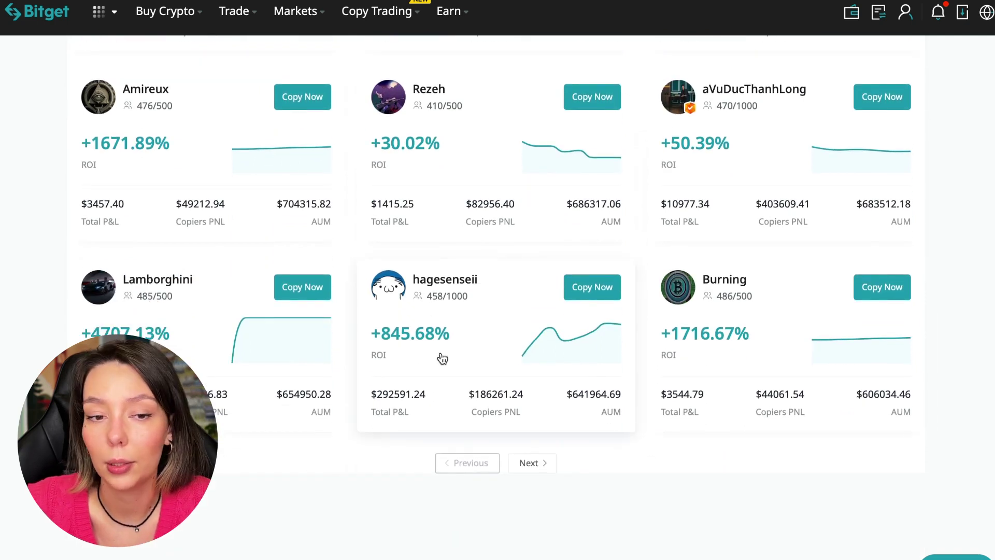
pyautogui.scroll(3, 443, 358)
pyautogui.scroll(3, 442, 358)
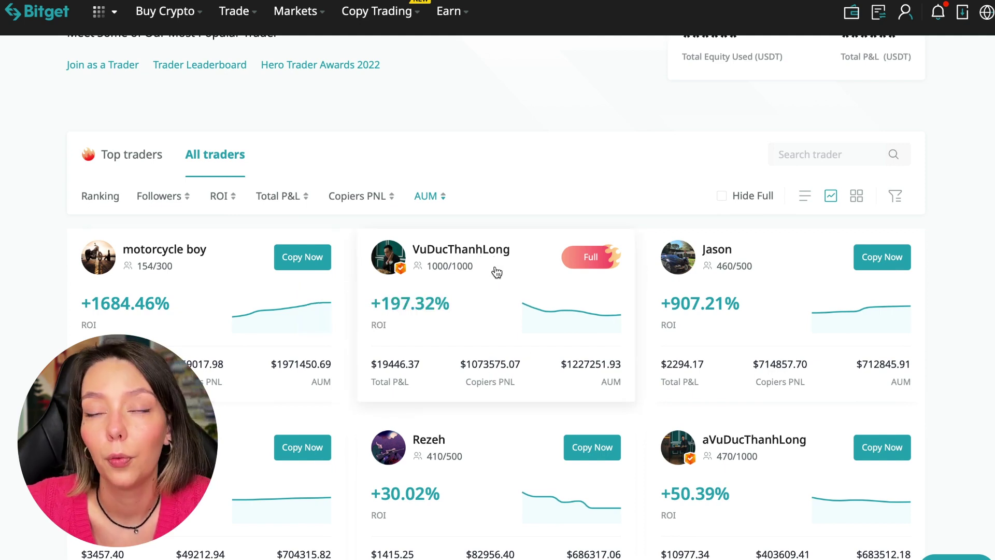
pyautogui.click(490, 253)
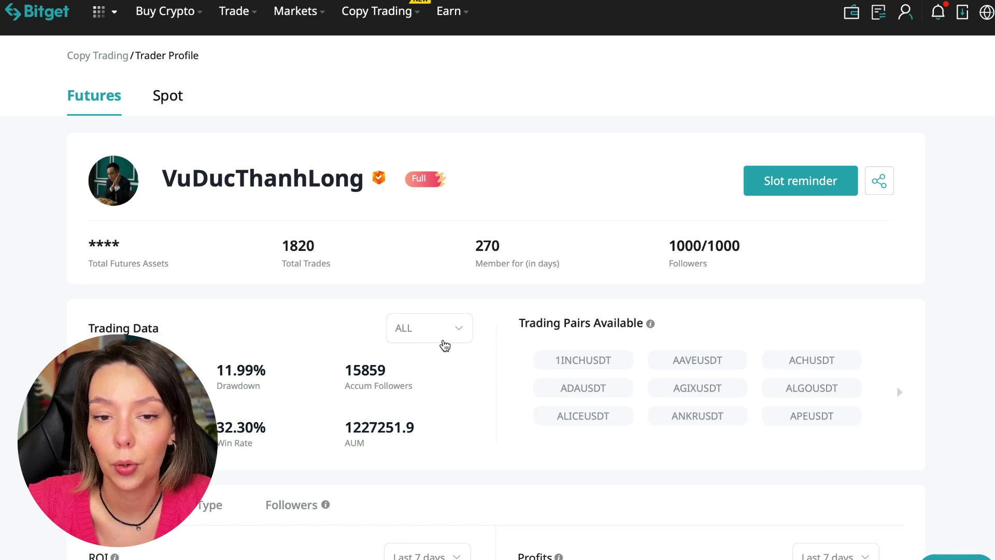
pyautogui.click(800, 180)
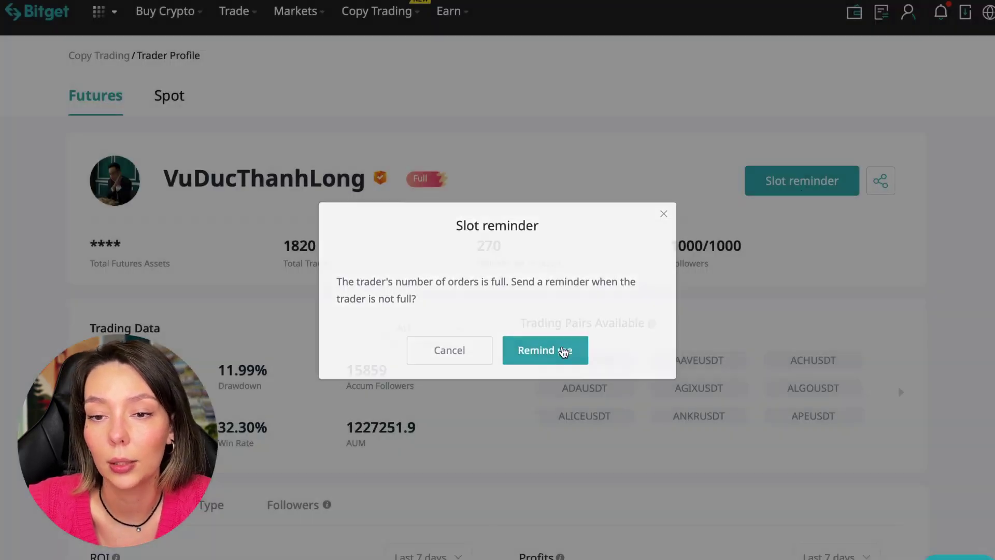
pyautogui.click(547, 350)
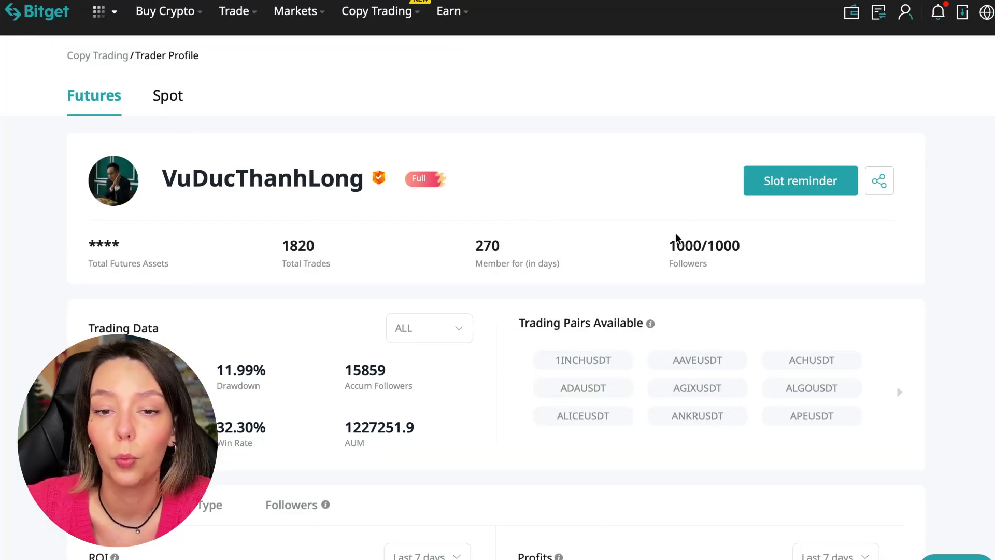
pyautogui.moveTo(667, 243); pyautogui.dragTo(789, 272)
pyautogui.click(791, 271)
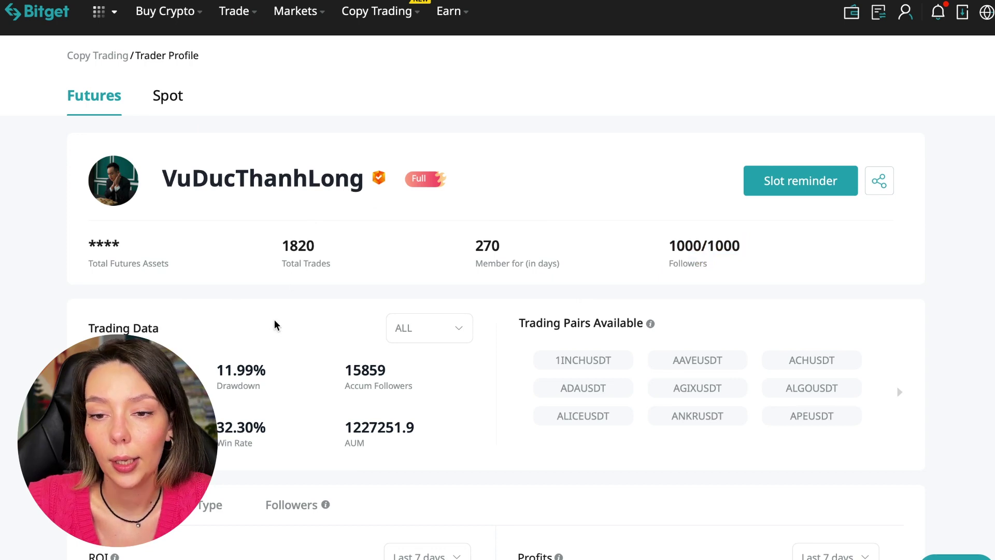
pyautogui.moveTo(324, 244); pyautogui.dragTo(281, 242)
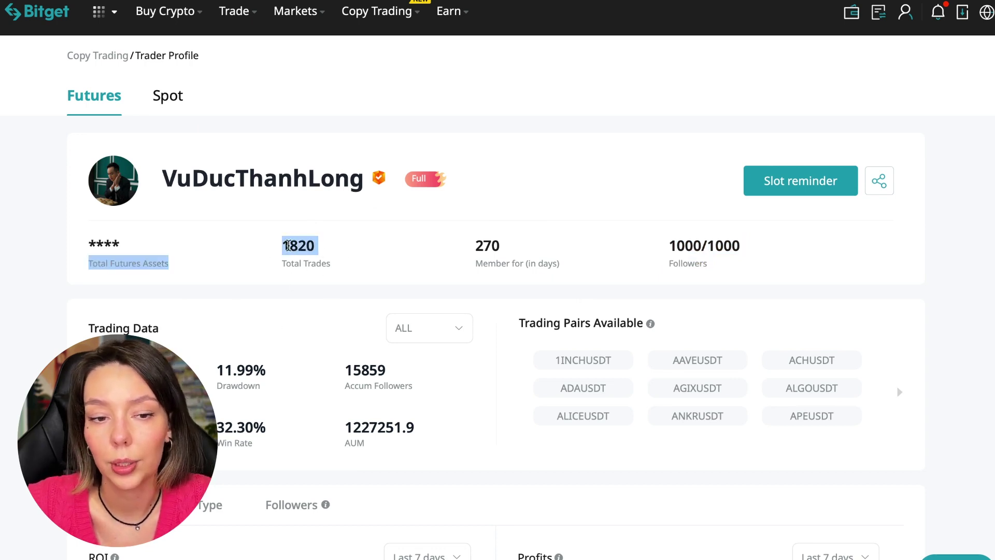
pyautogui.click(465, 309)
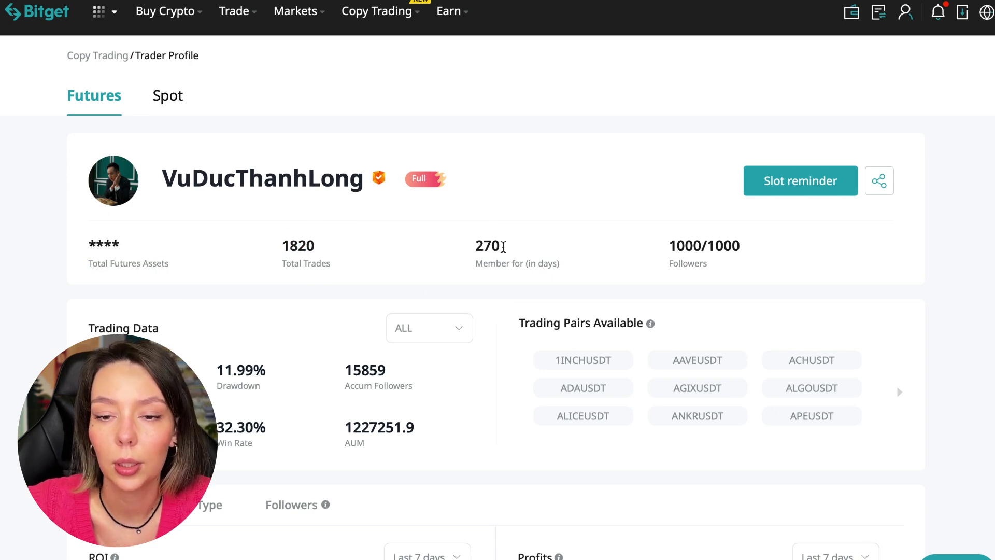
pyautogui.scroll(-2, 299, 327)
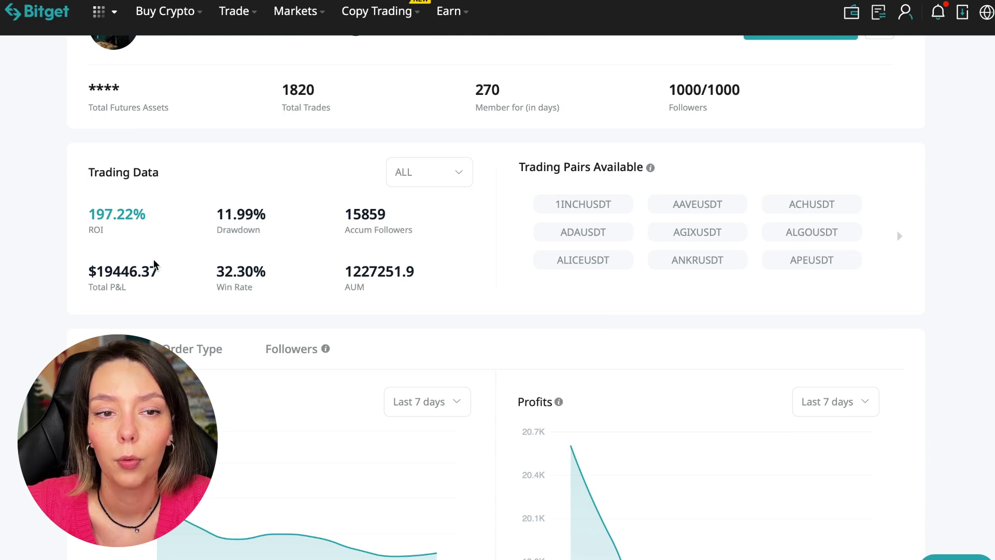
pyautogui.moveTo(218, 214); pyautogui.dragTo(248, 215)
pyautogui.click(280, 225)
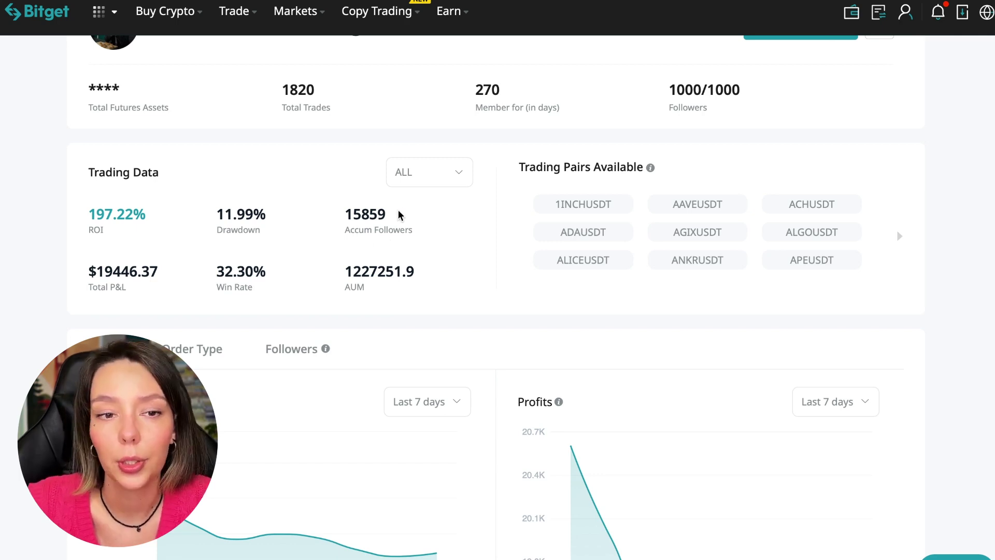
pyautogui.scroll(3, 399, 209)
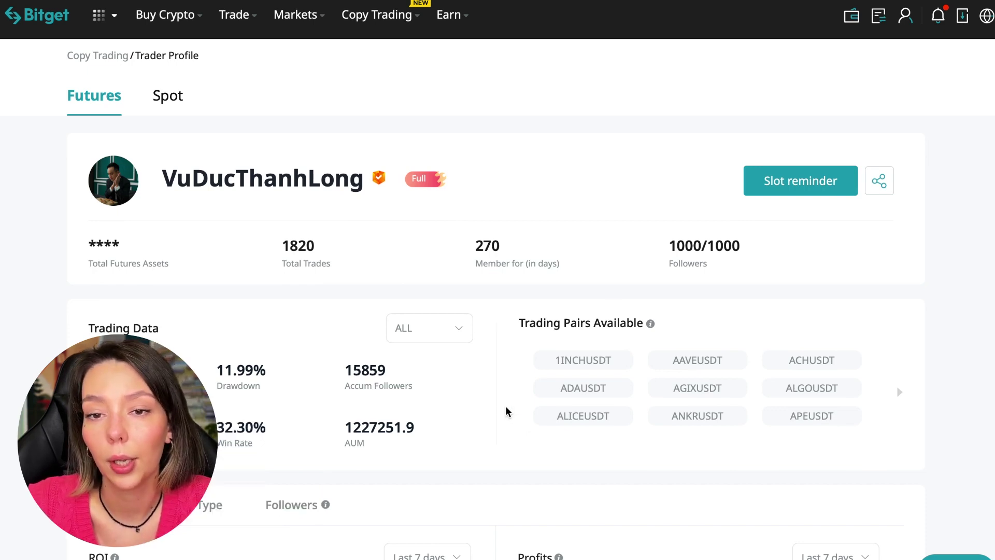
pyautogui.scroll(-2, 505, 406)
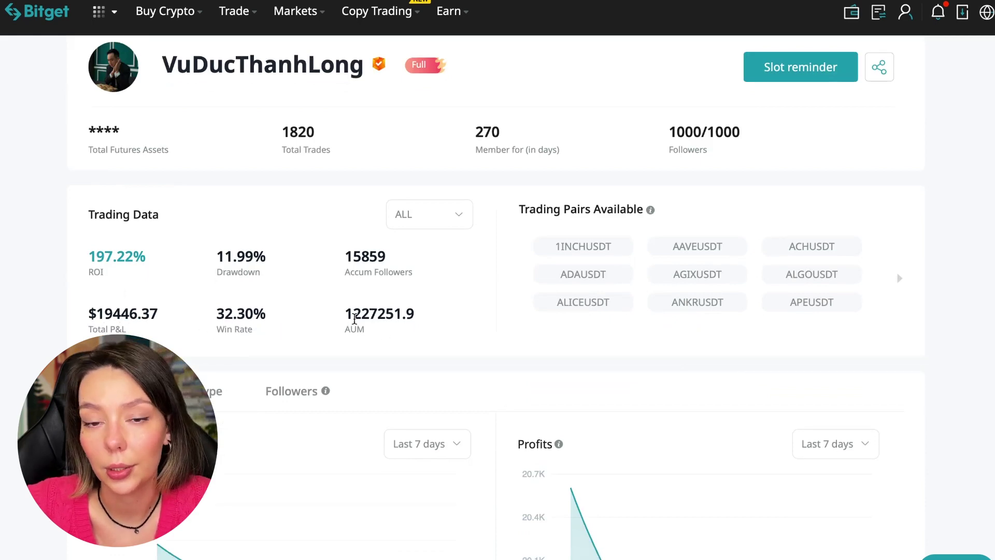
pyautogui.moveTo(352, 314); pyautogui.dragTo(378, 314)
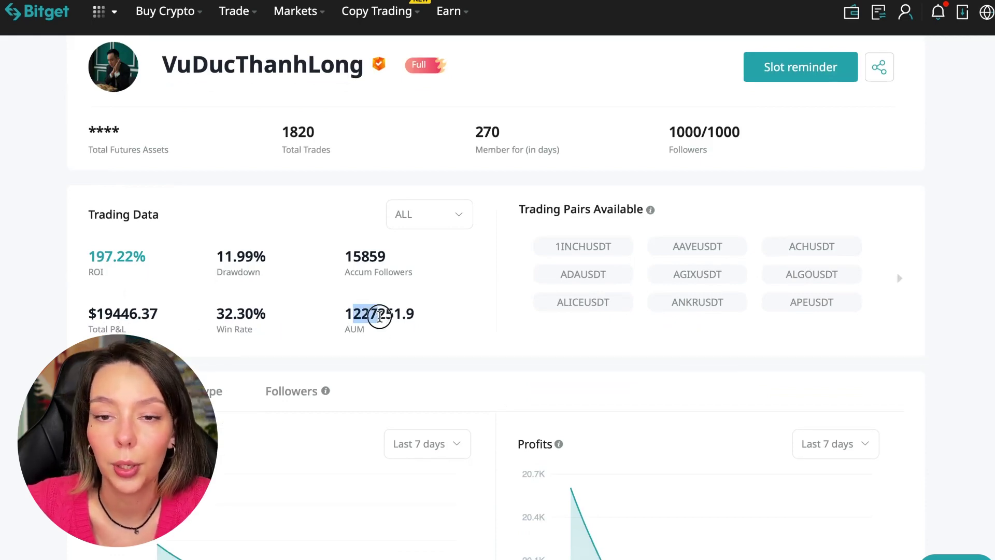
pyautogui.click(414, 330)
pyautogui.scroll(-3, 494, 359)
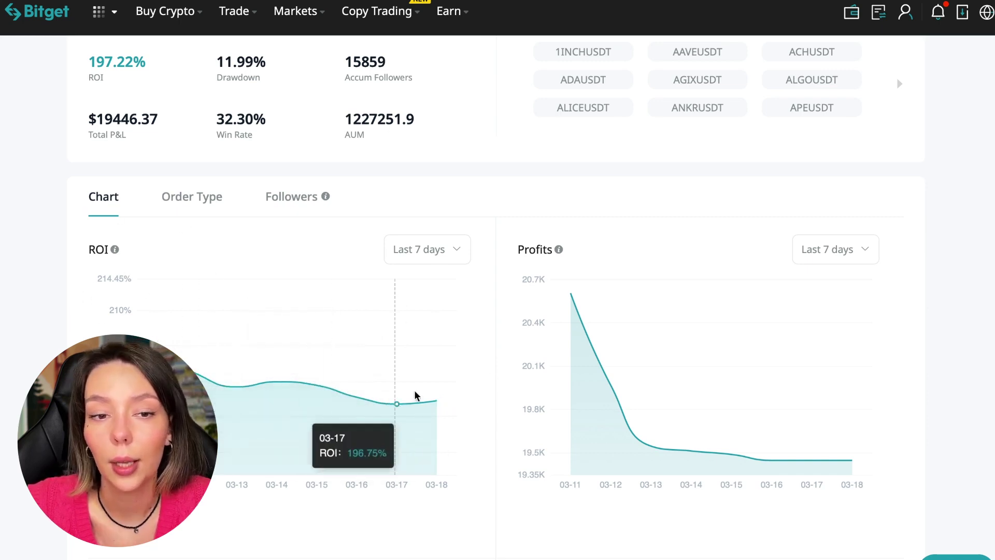
# Step: Switch both the ROI and Profits chart ranges from 7 days to Last 1 month
pyautogui.click(427, 248)
pyautogui.click(440, 356)
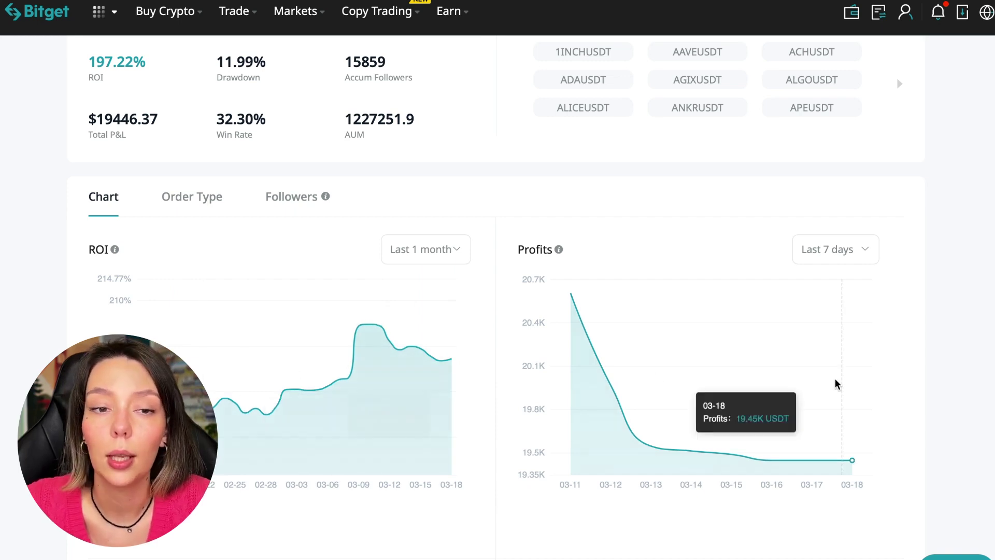
pyautogui.click(855, 253)
pyautogui.click(846, 356)
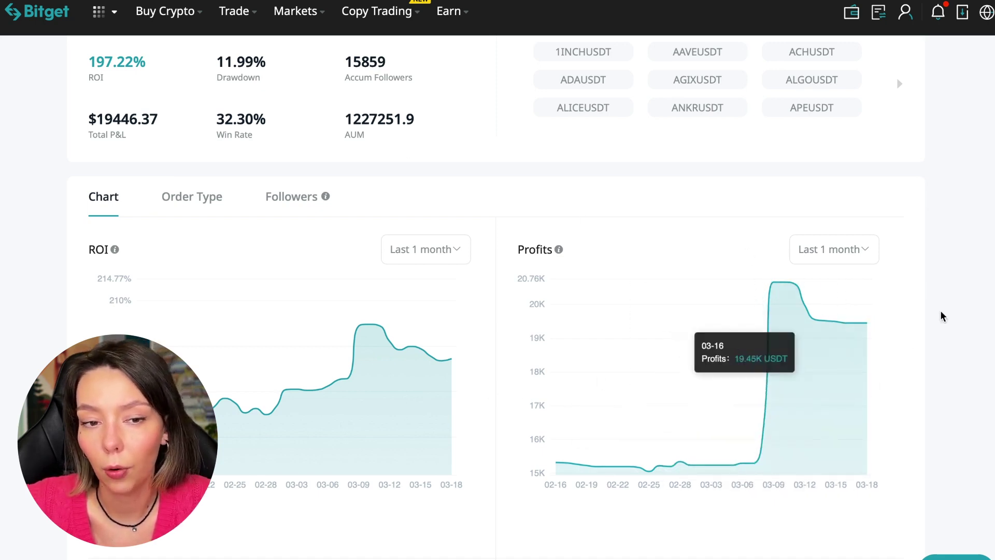
pyautogui.scroll(-5, 945, 380)
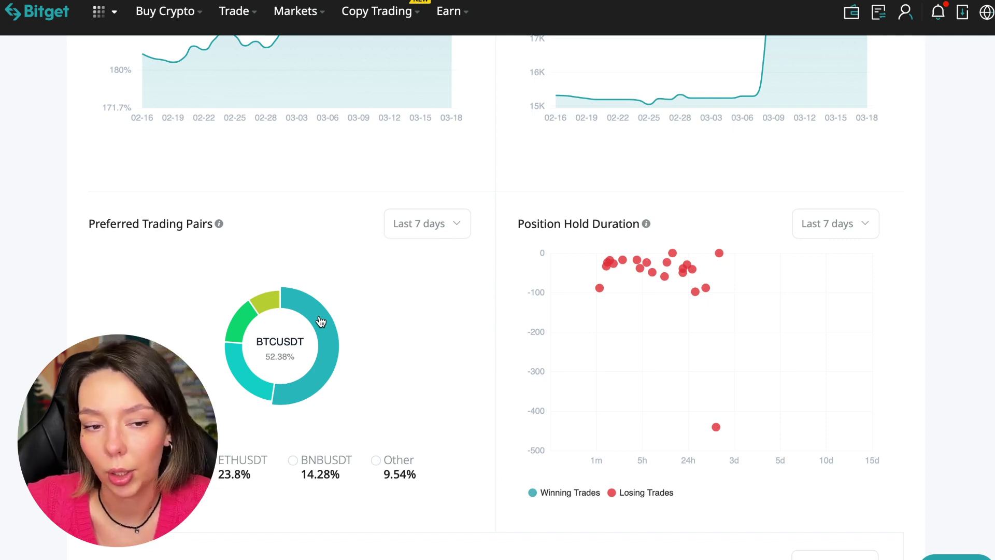
pyautogui.scroll(-4, 321, 321)
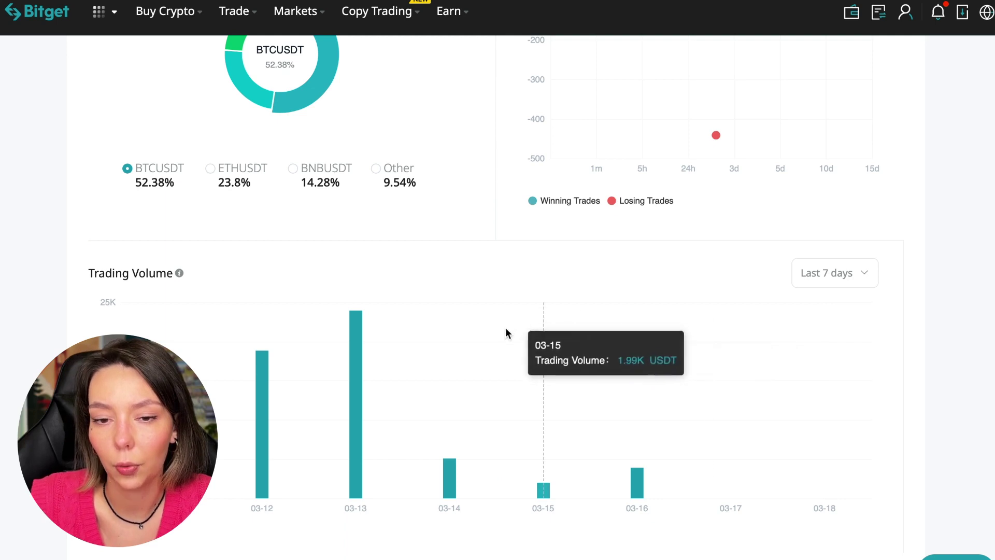
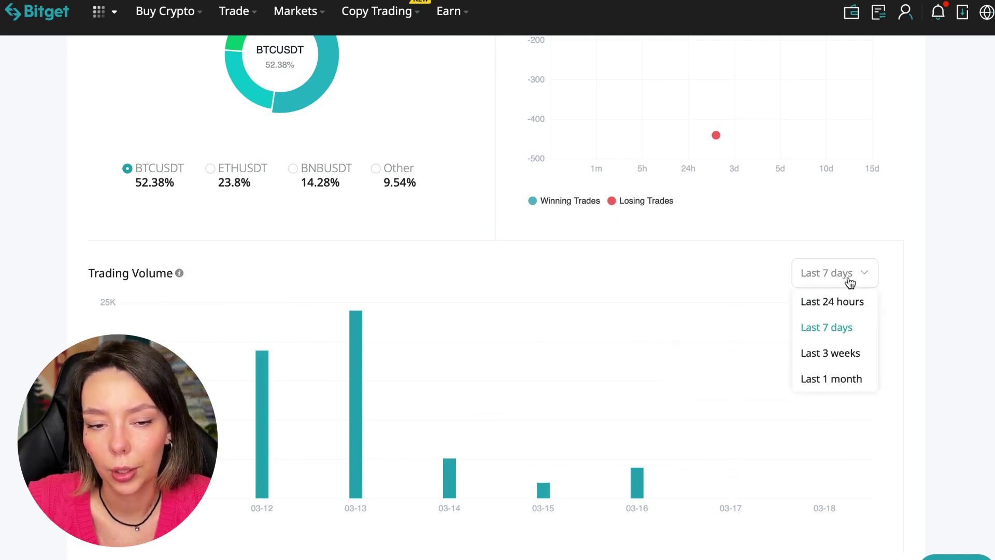
# Step: Switch the Trading Volume chart range to Last 1 month
pyautogui.click(836, 378)
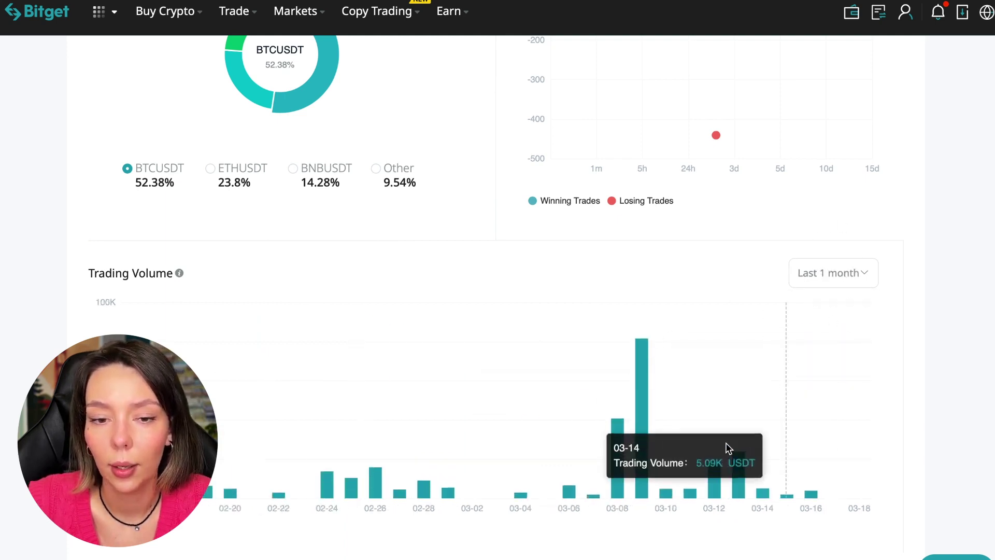
pyautogui.moveTo(641, 405)
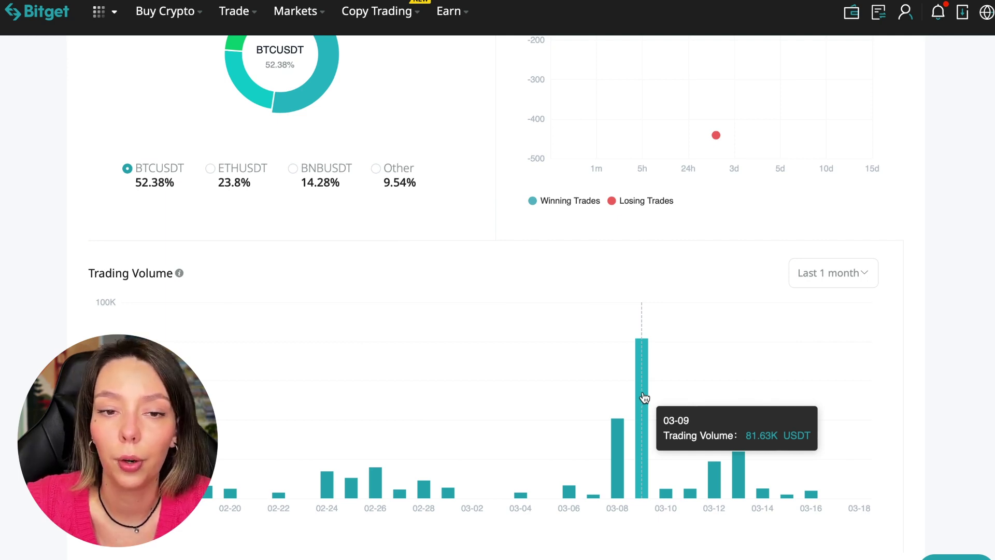
pyautogui.scroll(-2, 937, 320)
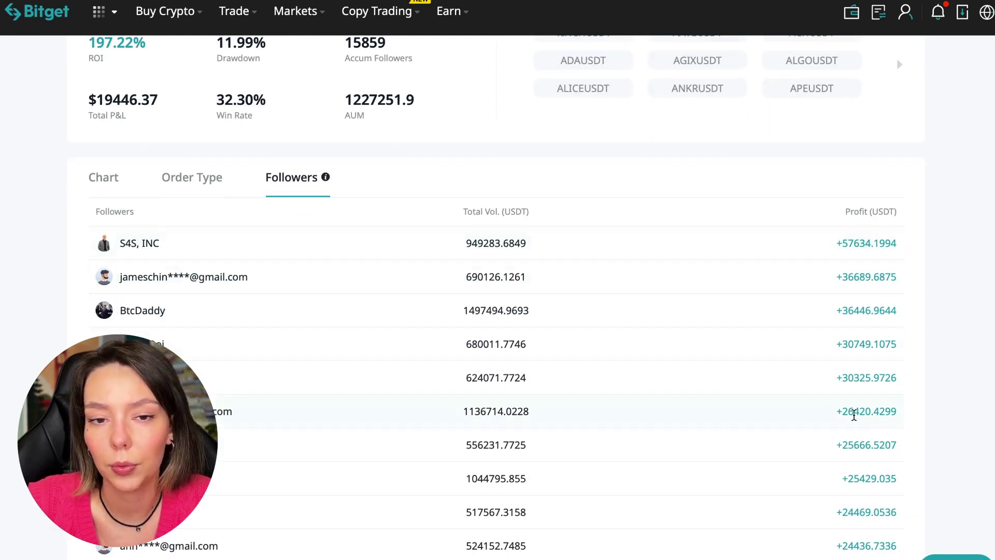
# Step: Review the follower ranking by highlighting the top and last followers' profit figures
pyautogui.moveTo(845, 243); pyautogui.dragTo(856, 243)
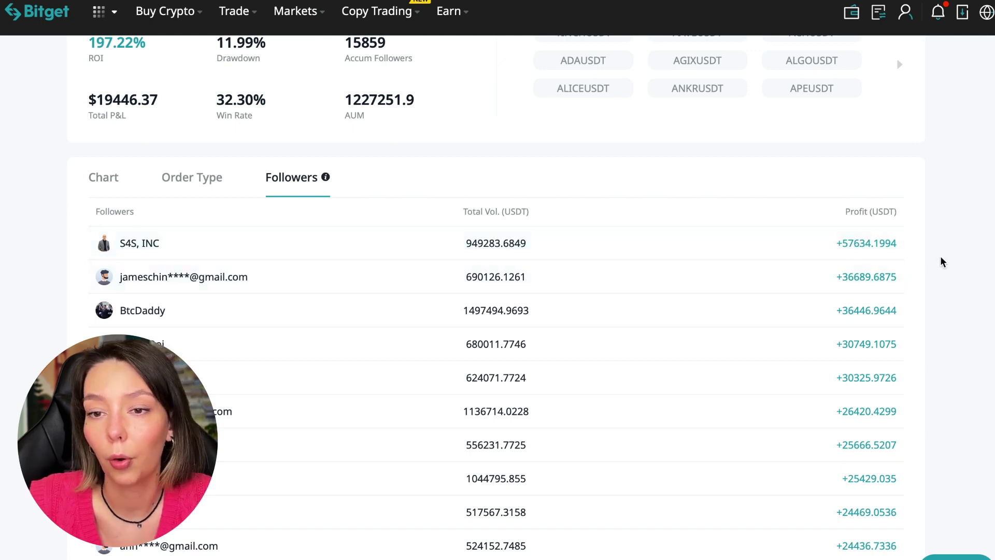
pyautogui.moveTo(843, 243); pyautogui.dragTo(862, 248)
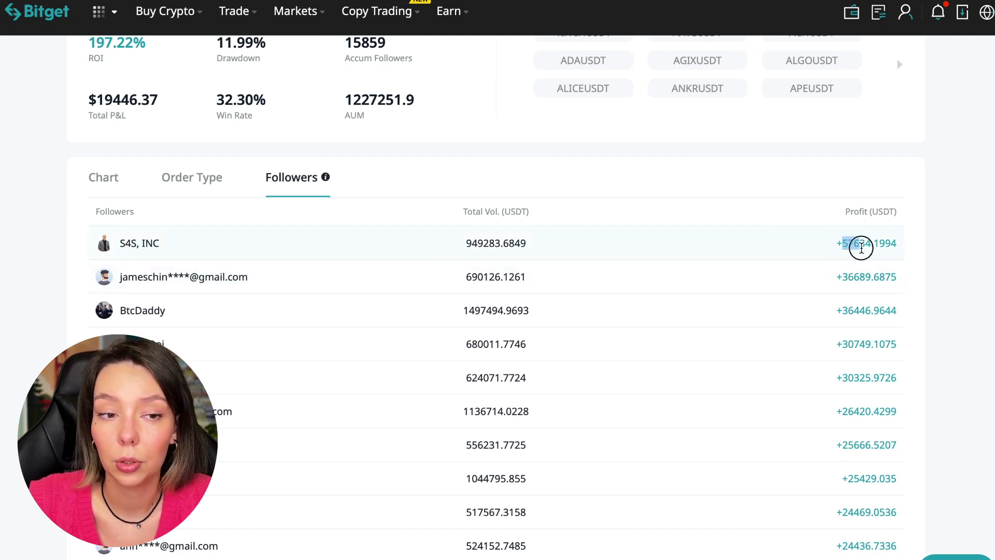
pyautogui.click(968, 257)
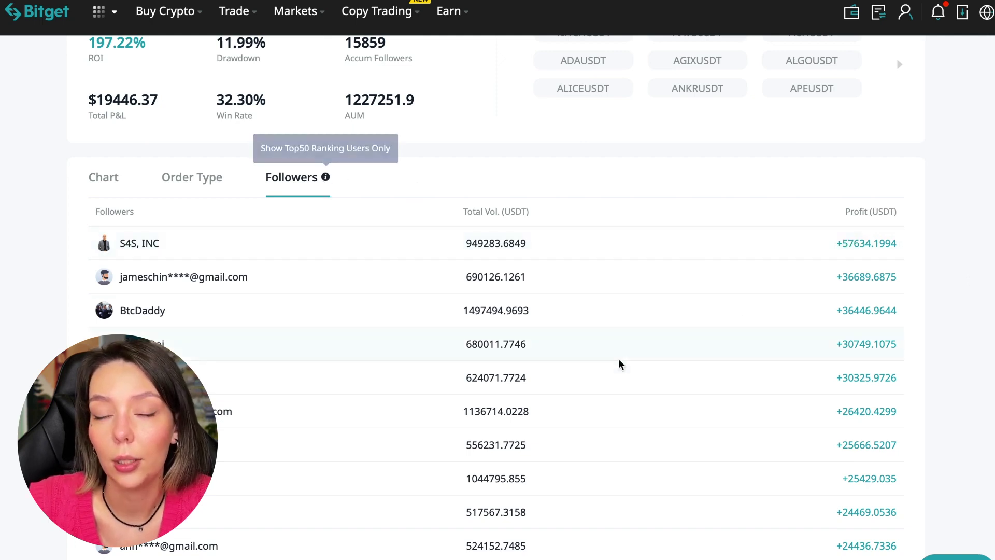
pyautogui.scroll(-2, 618, 359)
pyautogui.click(853, 383)
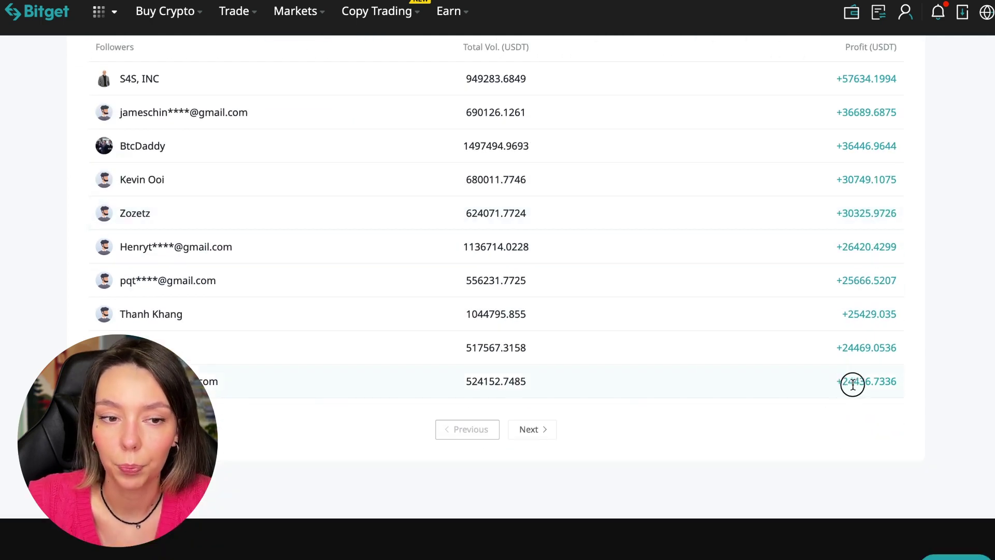
pyautogui.doubleClick(853, 383)
pyautogui.click(940, 371)
pyautogui.scroll(3, 680, 174)
pyautogui.scroll(1, 679, 174)
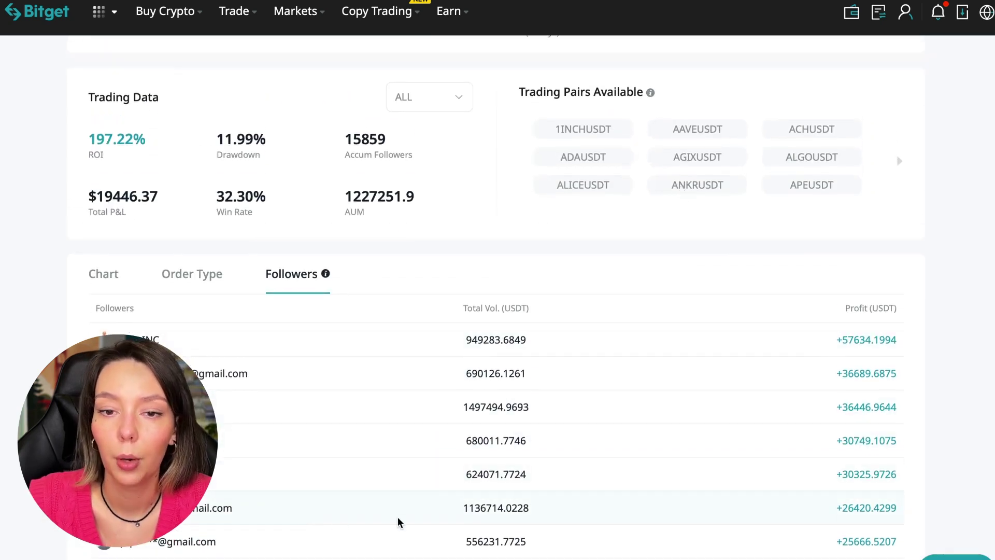
# Step: Open the trader's order history and page forward twice to older closed positions
pyautogui.click(191, 276)
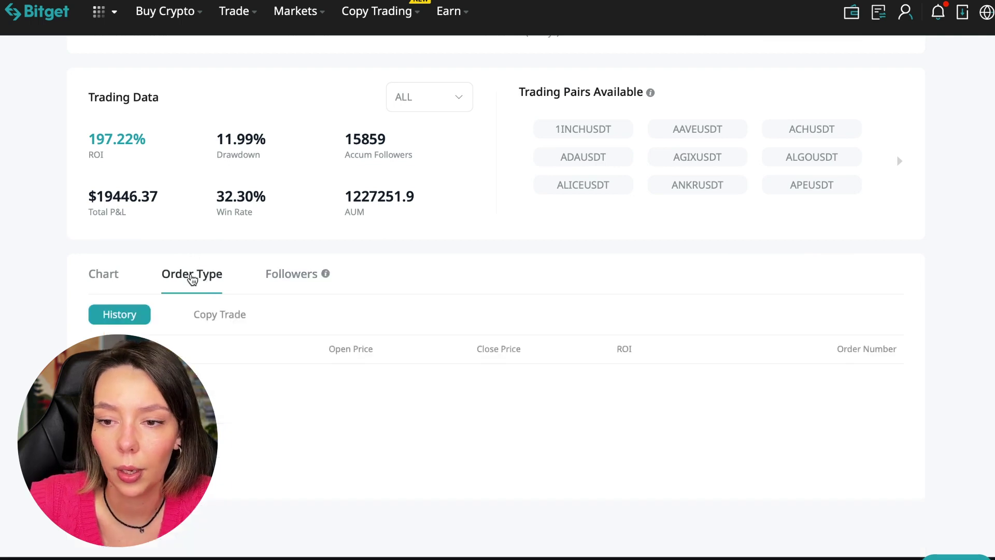
pyautogui.scroll(-1, 649, 288)
pyautogui.scroll(-1, 649, 288)
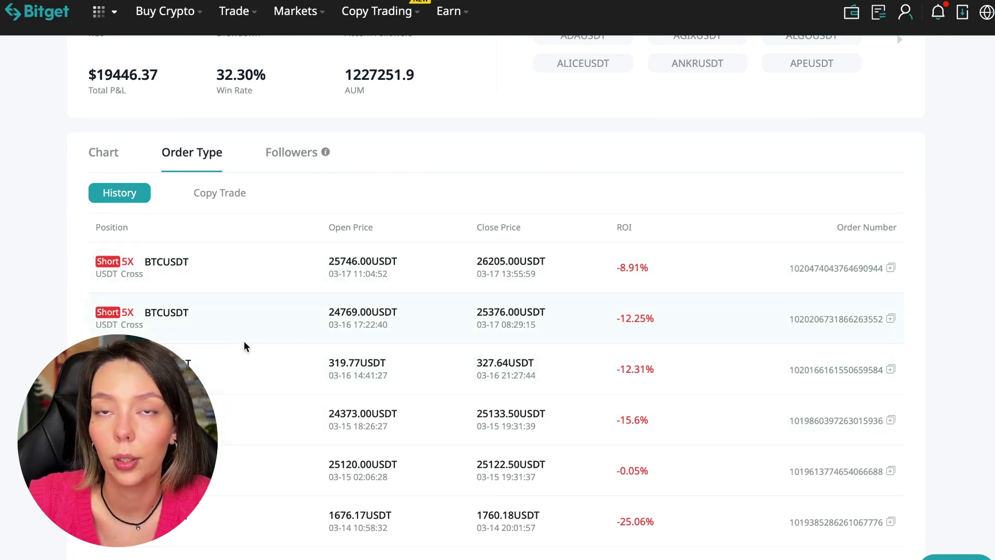
pyautogui.scroll(-3, 270, 355)
pyautogui.scroll(-3, 271, 360)
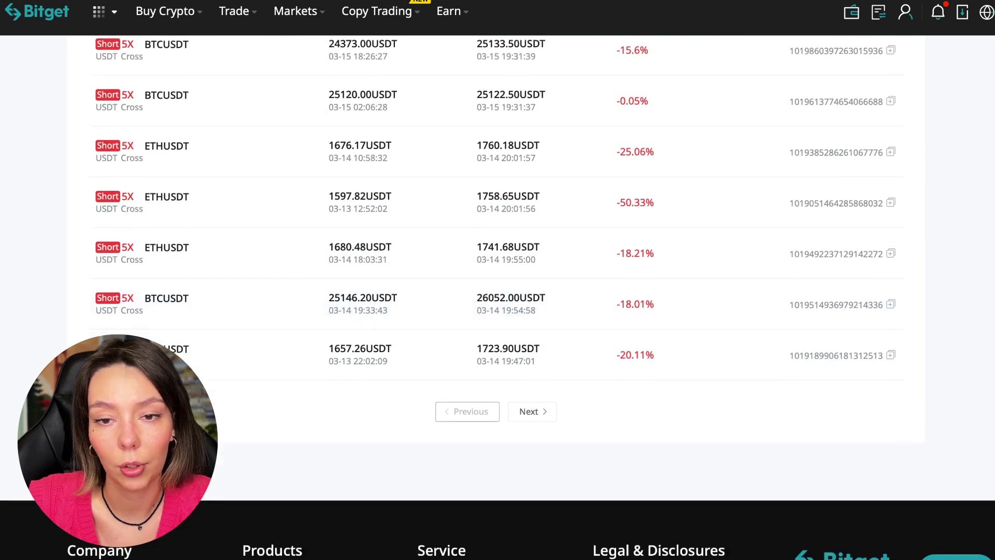
pyautogui.click(530, 411)
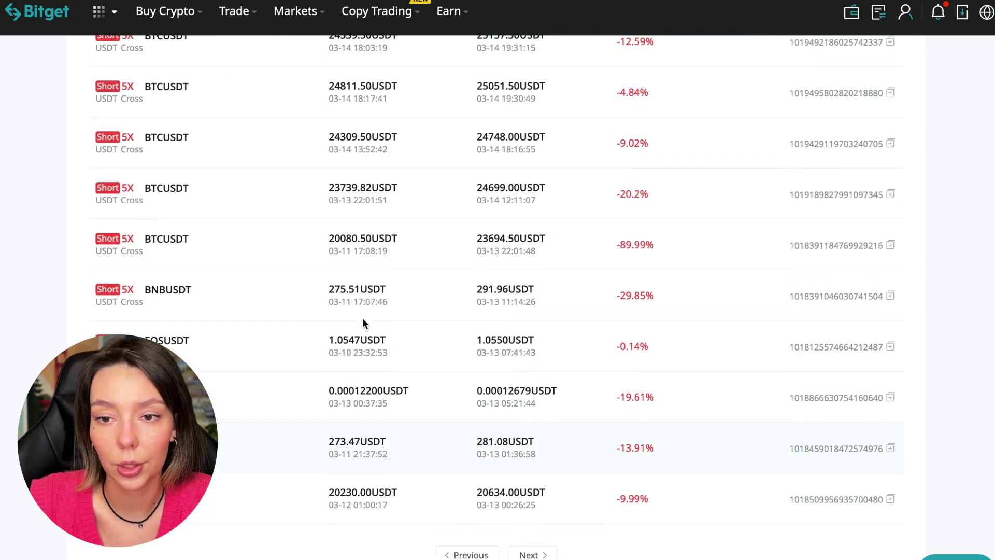
pyautogui.scroll(3, 362, 319)
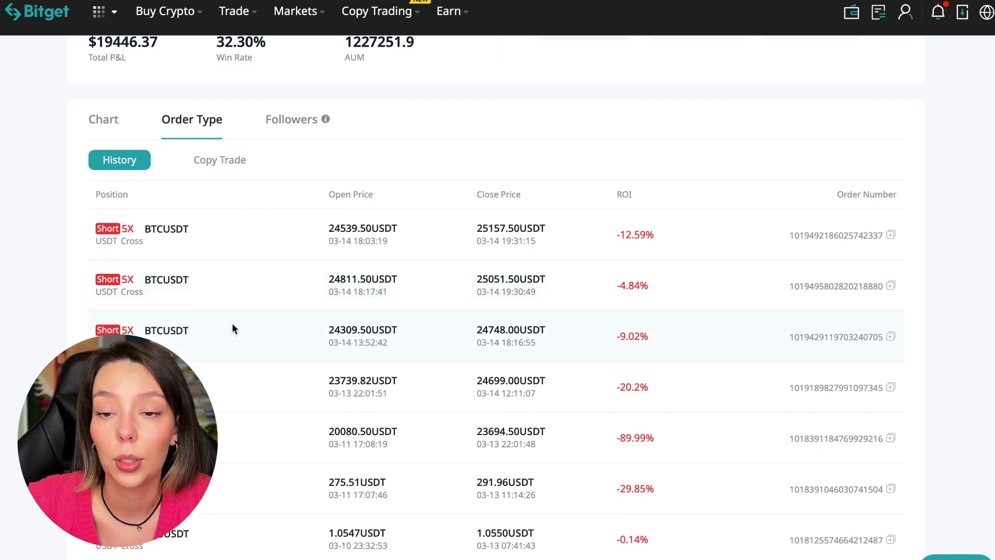
pyautogui.scroll(-4, 231, 329)
pyautogui.scroll(-1, 231, 328)
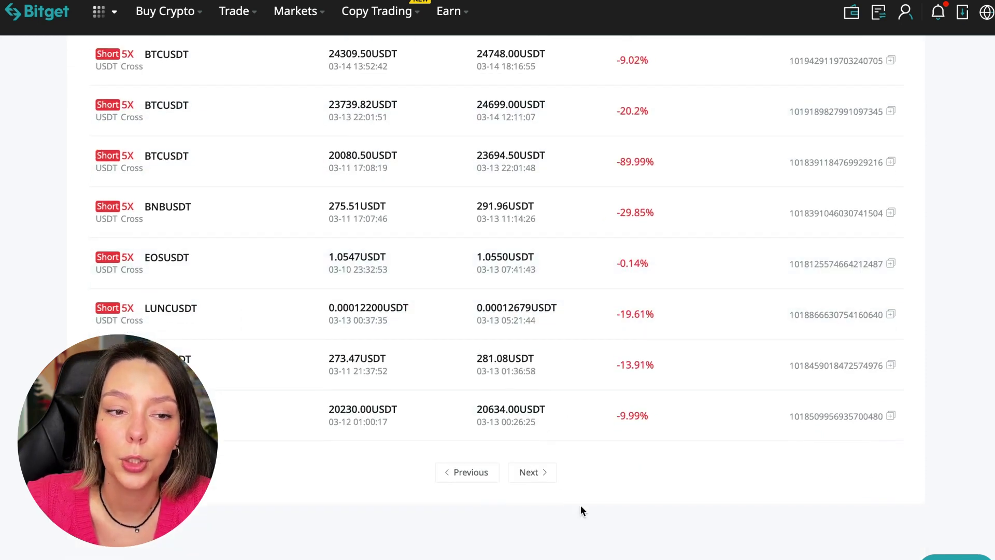
pyautogui.click(537, 475)
pyautogui.scroll(3, 317, 298)
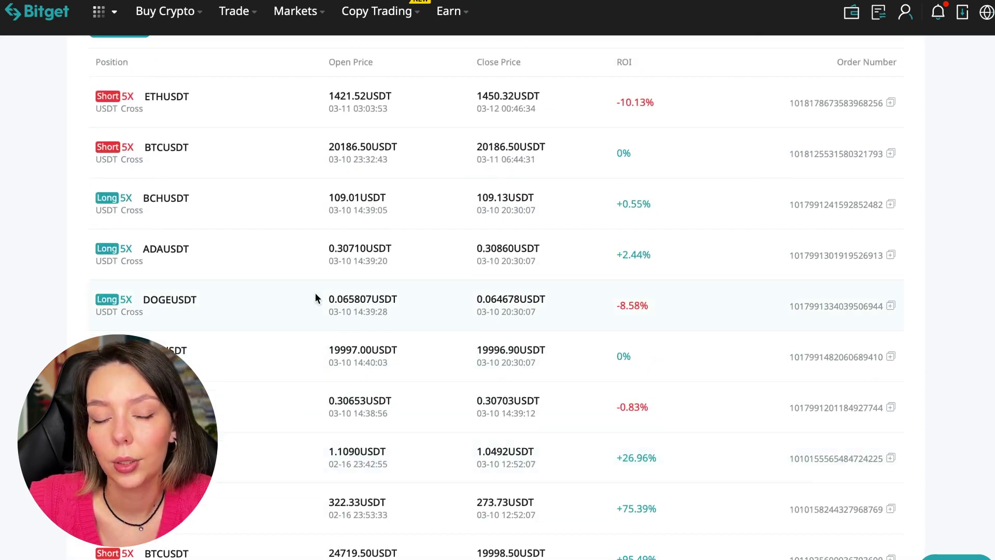
pyautogui.scroll(2, 316, 298)
pyautogui.scroll(-3, 317, 299)
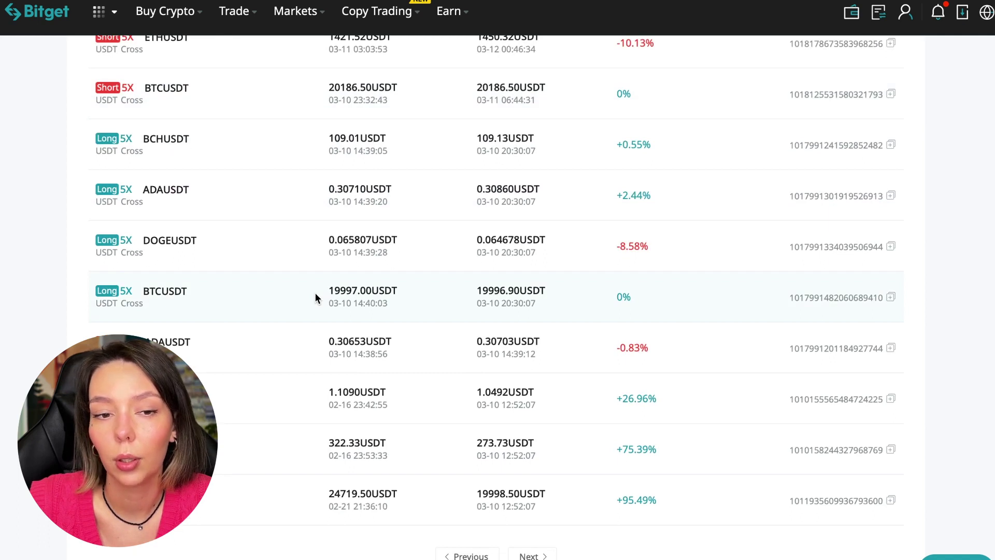
pyautogui.scroll(-2, 314, 293)
# Step: Highlight the last trade's +95.49% return, then clear the selection
pyautogui.moveTo(661, 380)
pyautogui.mouseDown()
pyautogui.moveTo(622, 384)
pyautogui.moveTo(603, 373)
pyautogui.mouseUp()
pyautogui.click(660, 382)
pyautogui.click(673, 387)
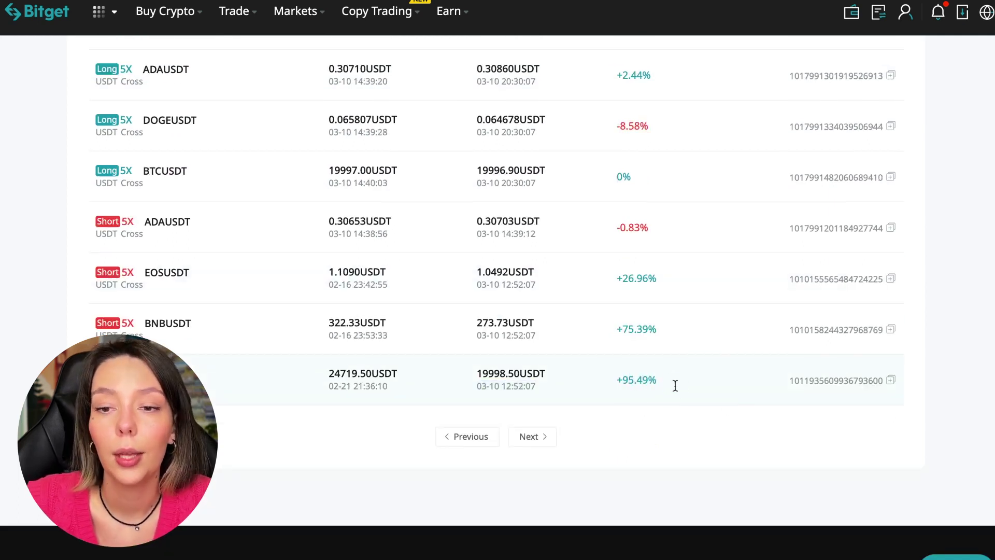
pyautogui.scroll(5, 690, 336)
pyautogui.scroll(2, 691, 329)
pyautogui.scroll(-2, 404, 420)
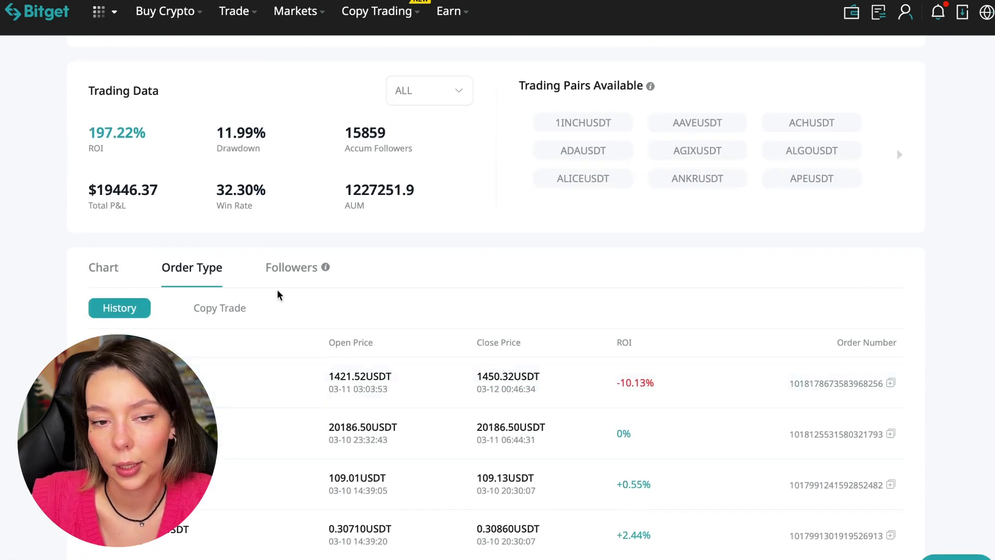
# Step: Show the trader's currently open copy-trade positions
pyautogui.click(225, 308)
pyautogui.scroll(-2, 453, 340)
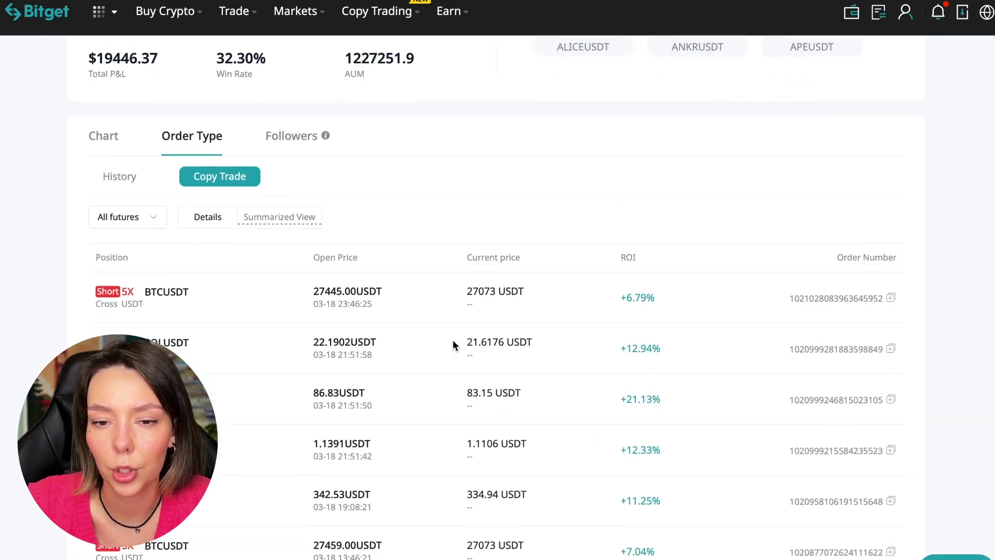
pyautogui.scroll(-1, 501, 420)
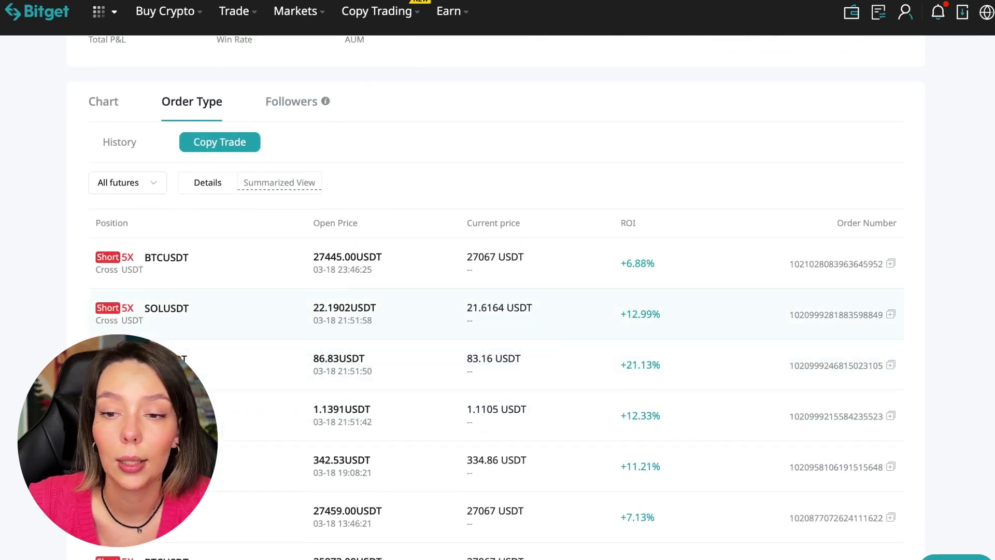
pyautogui.scroll(-5, 270, 422)
pyautogui.scroll(-3, 270, 422)
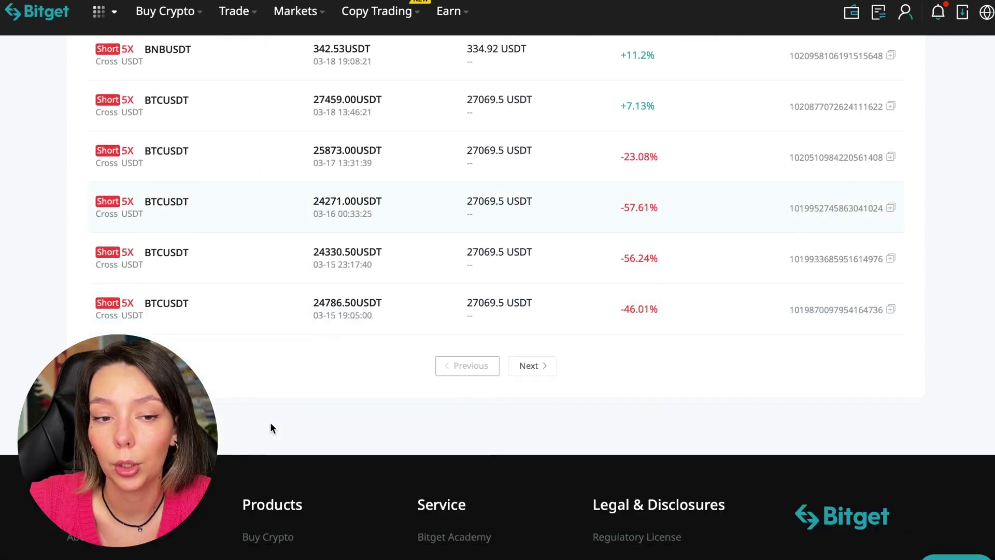
pyautogui.scroll(5, 270, 423)
pyautogui.scroll(1, 270, 422)
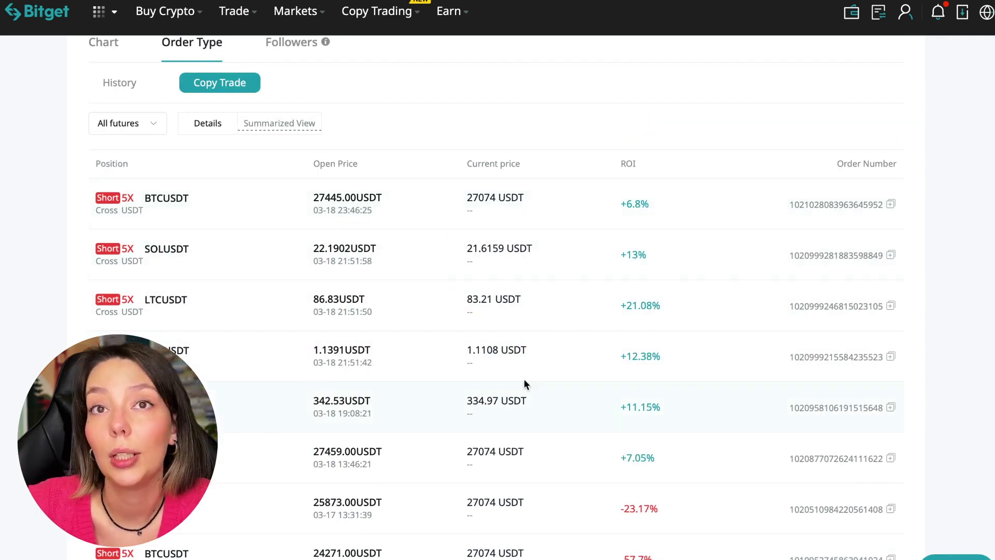
pyautogui.scroll(4, 541, 367)
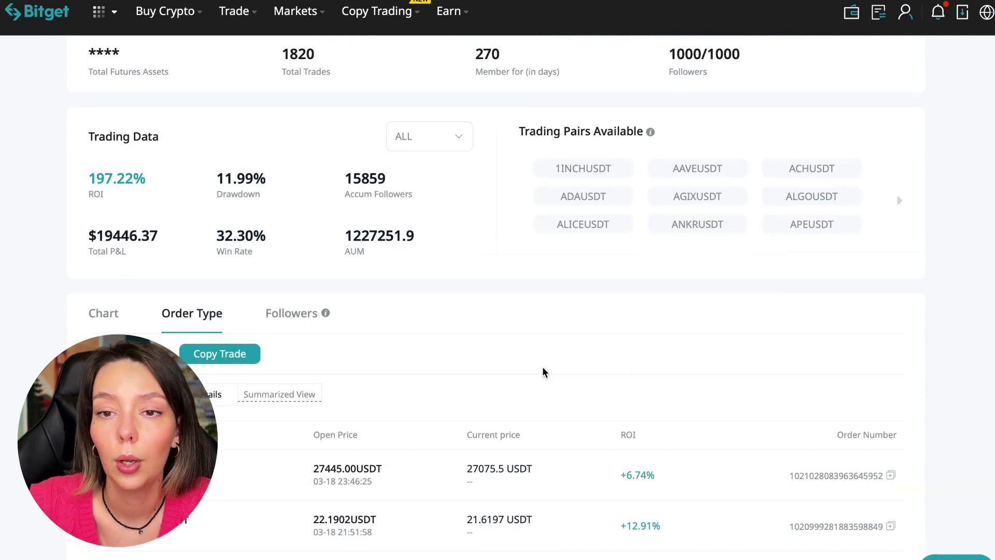
pyautogui.scroll(4, 542, 366)
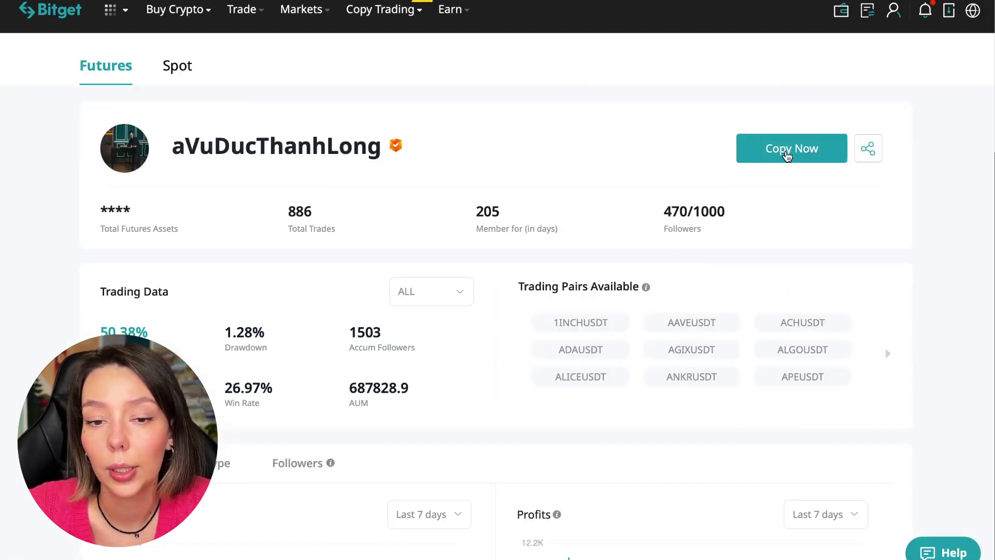
pyautogui.click(789, 152)
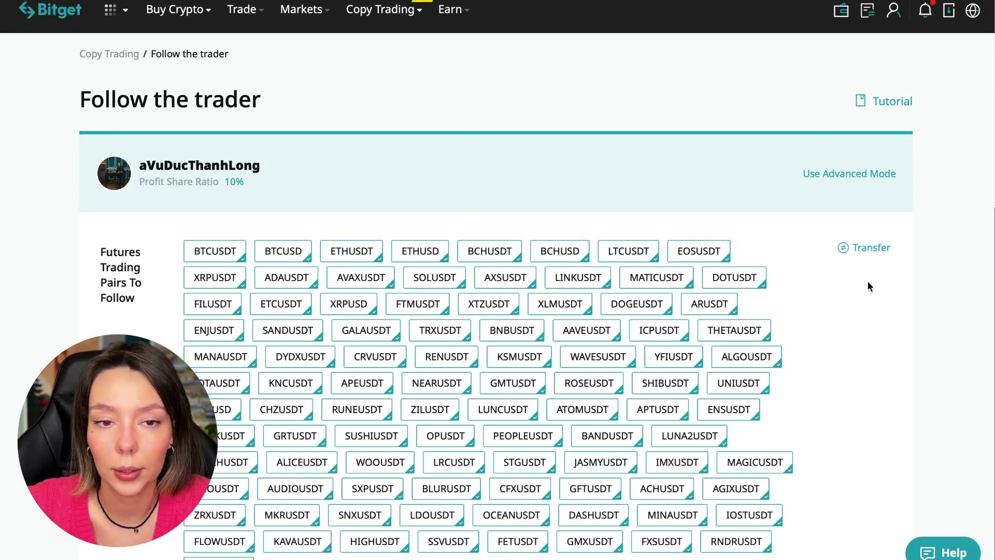
pyautogui.click(850, 182)
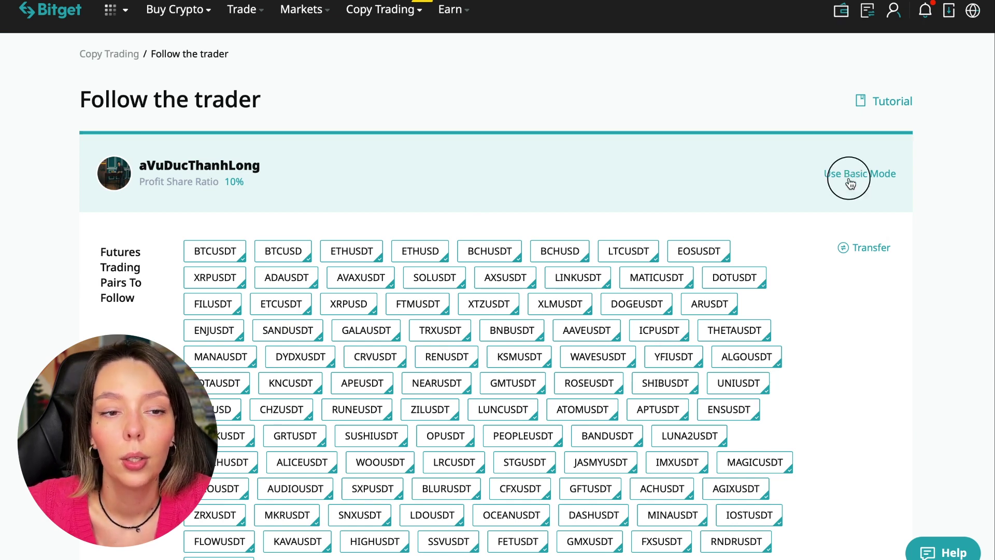
pyautogui.scroll(-5, 790, 256)
pyautogui.scroll(2, 790, 256)
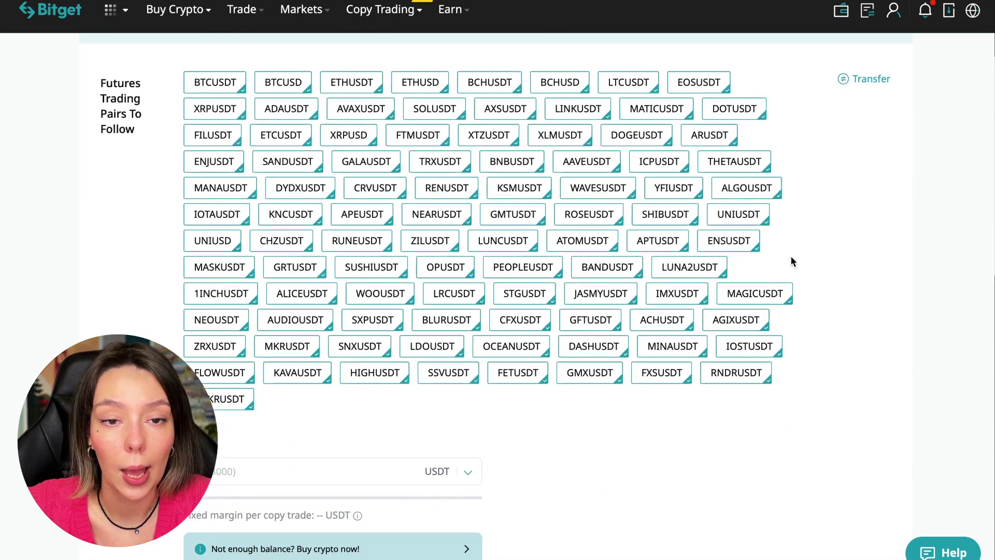
pyautogui.scroll(3, 791, 256)
pyautogui.click(853, 128)
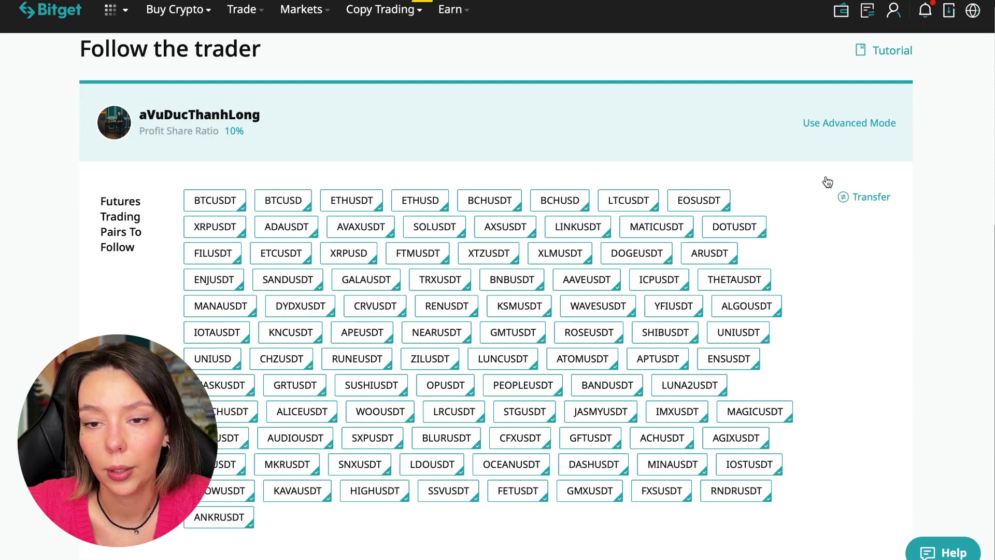
pyautogui.scroll(-5, 816, 194)
pyautogui.scroll(6, 817, 195)
pyautogui.scroll(-8, 491, 339)
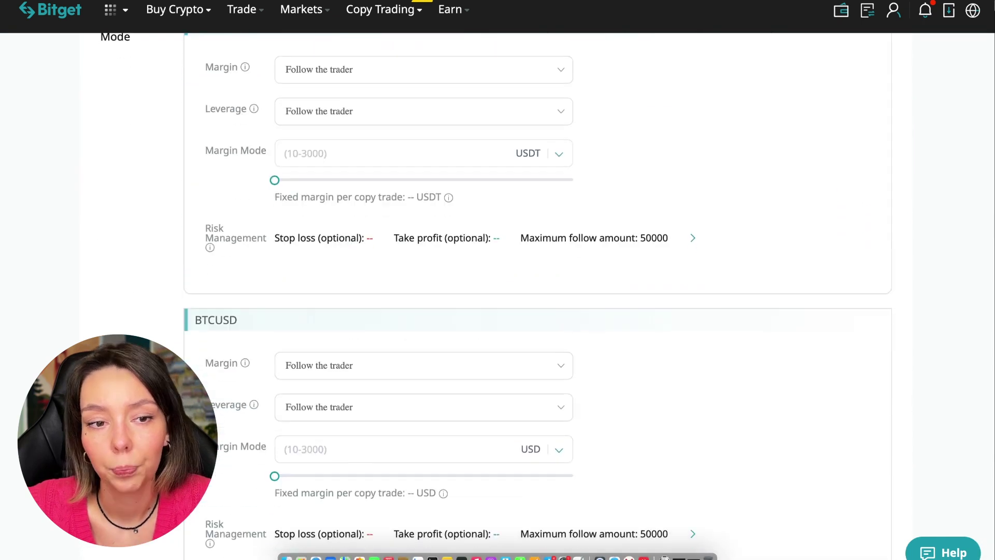
pyautogui.scroll(-3, 491, 339)
pyautogui.scroll(-3, 491, 339)
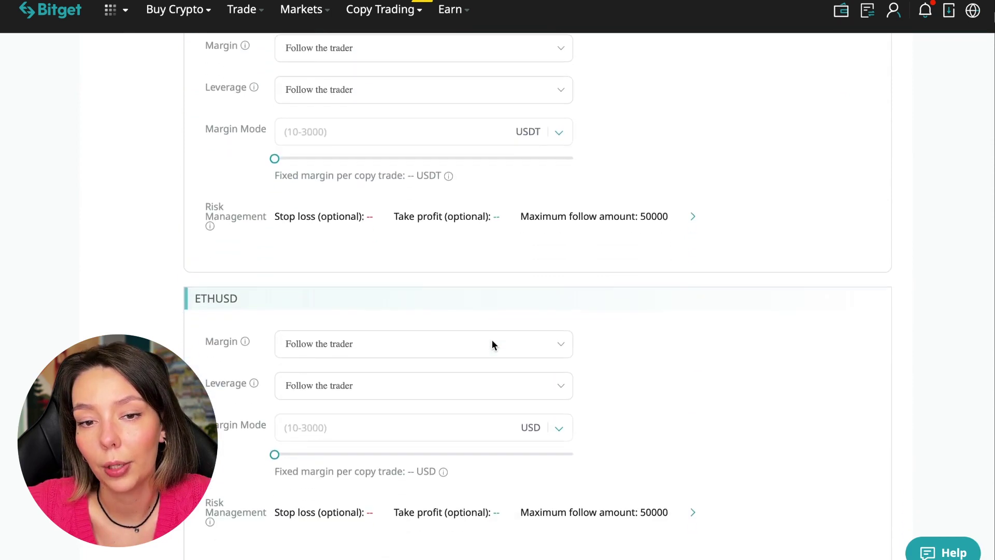
pyautogui.scroll(-3, 647, 364)
pyautogui.scroll(12, 646, 363)
pyautogui.scroll(-1, 645, 364)
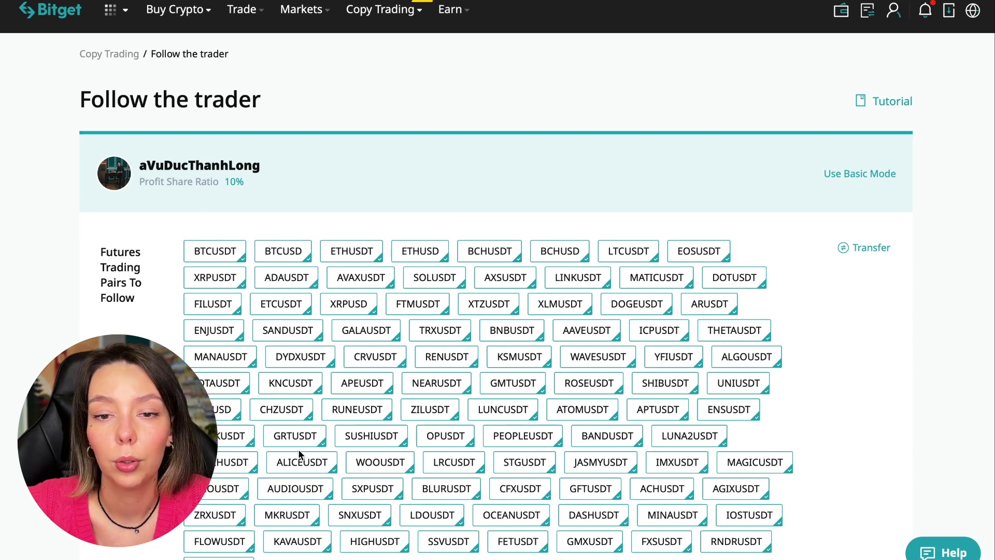
pyautogui.scroll(-3, 840, 435)
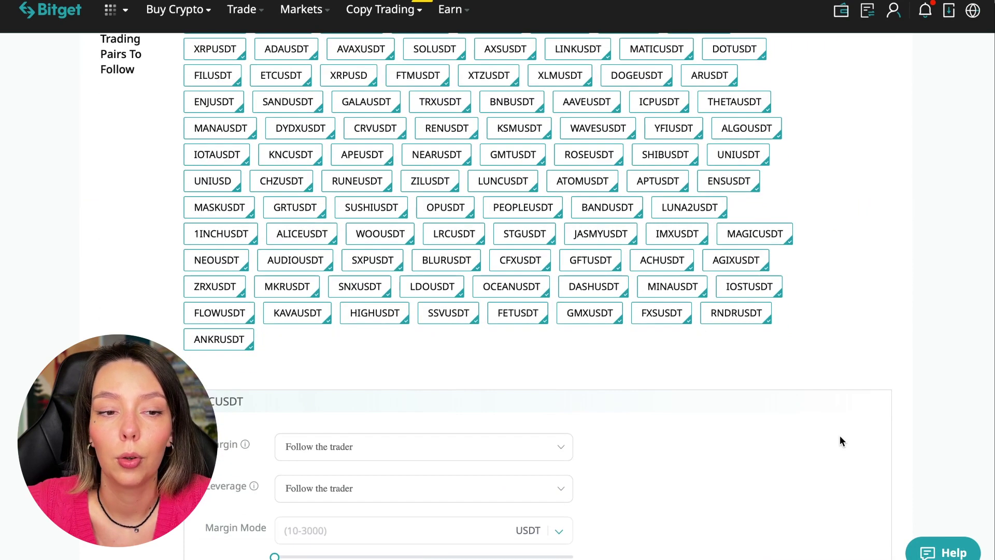
pyautogui.scroll(5, 839, 436)
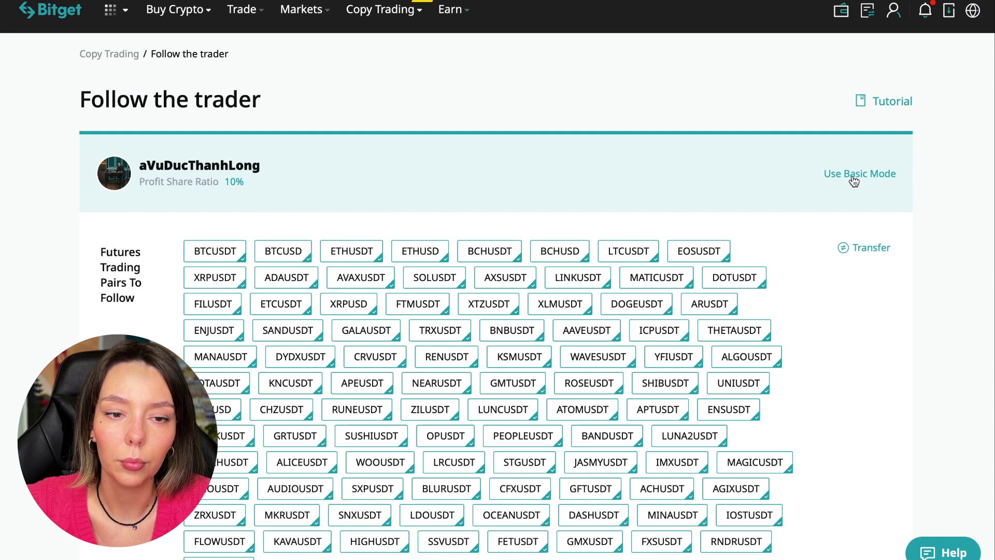
pyautogui.click(853, 178)
pyautogui.scroll(-4, 826, 328)
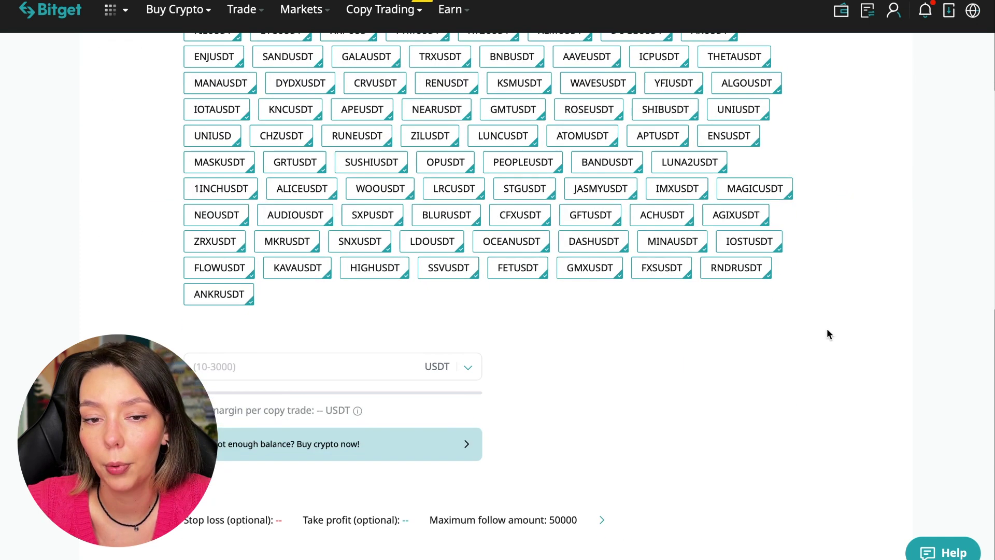
pyautogui.scroll(4, 827, 329)
pyautogui.scroll(-5, 826, 328)
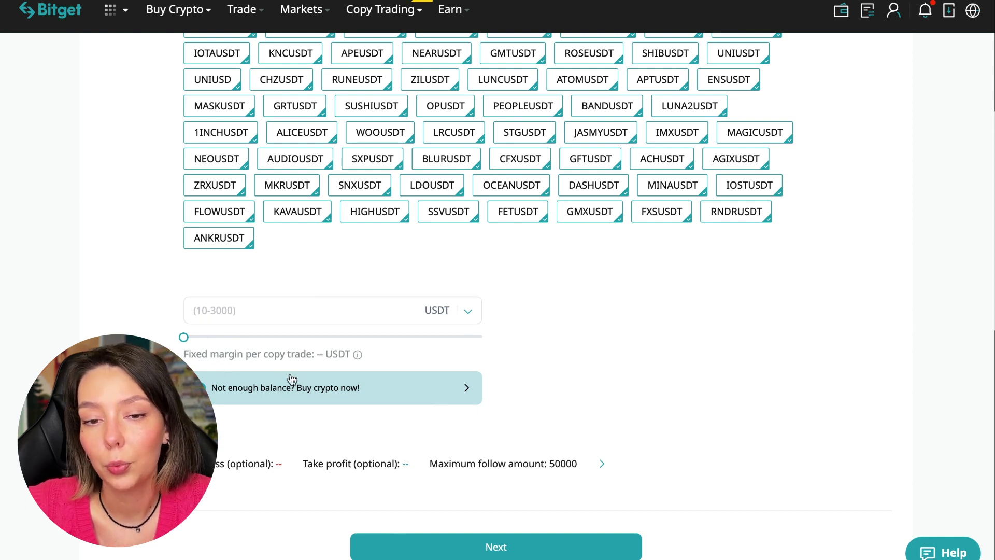
# Step: Enter a 10 USDT fixed margin and bring up Risk Management
pyautogui.click(280, 315)
pyautogui.write('10')
pyautogui.click(636, 358)
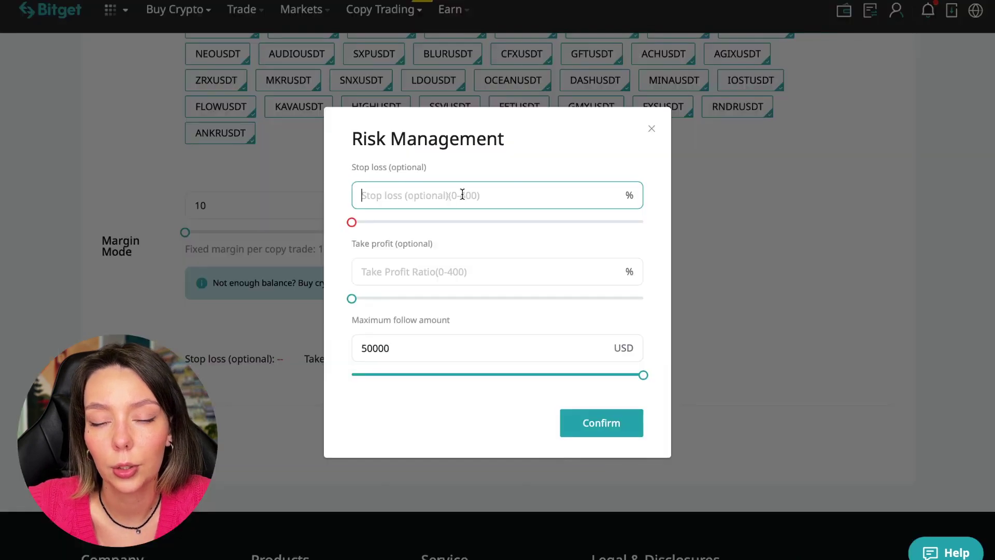
# Step: Set maximum follow amount to 30, leave stop loss and take profit empty, and confirm
pyautogui.click(472, 272)
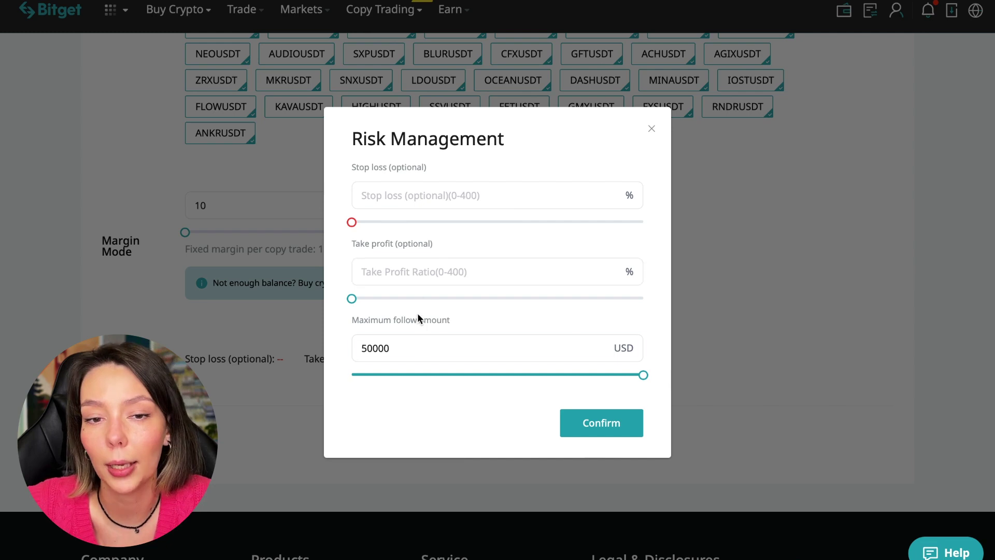
pyautogui.click(424, 347)
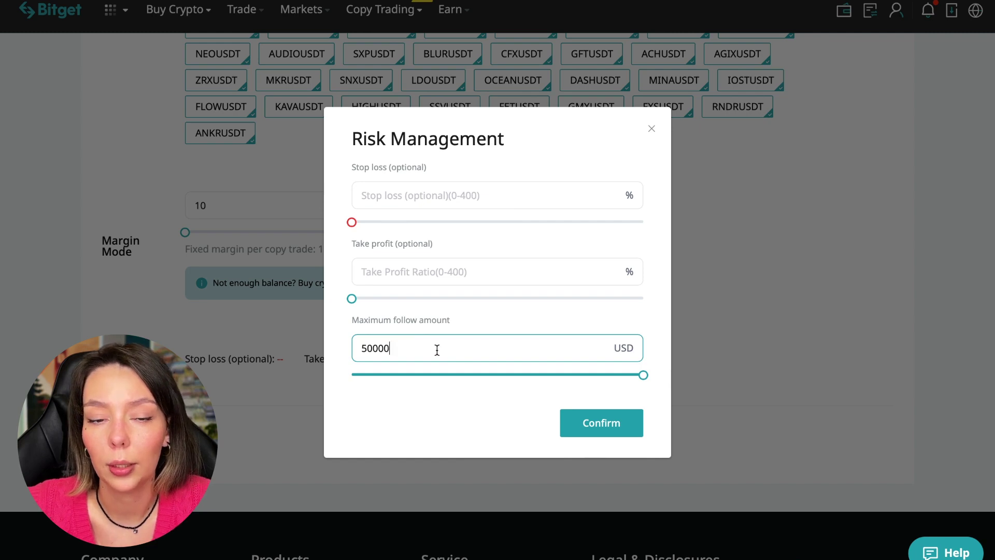
pyautogui.moveTo(644, 375); pyautogui.dragTo(329, 387)
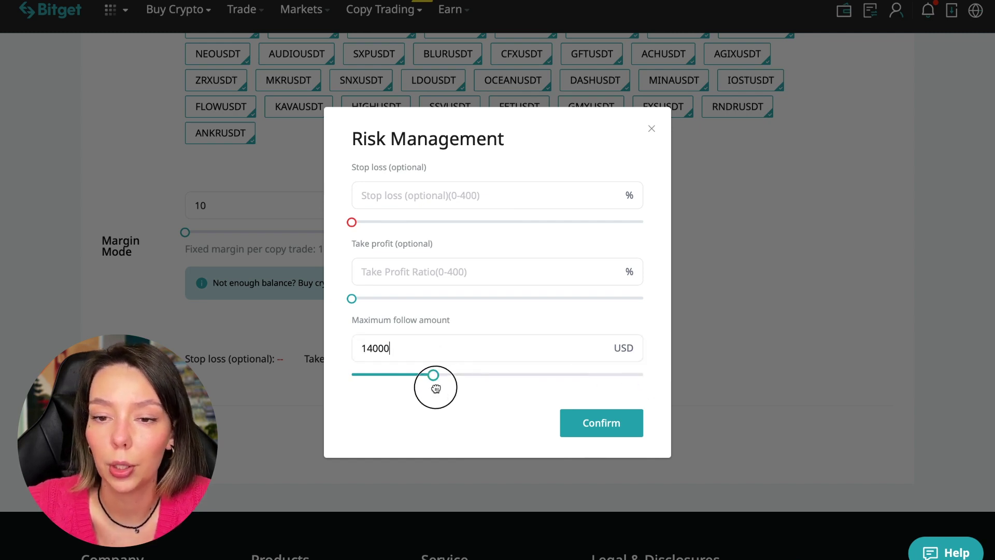
pyautogui.click(433, 358)
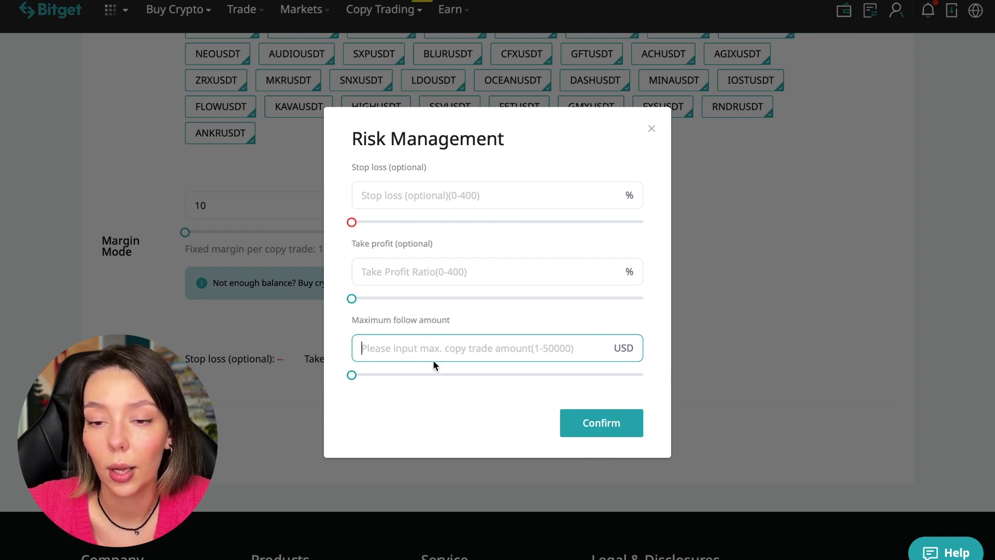
pyautogui.write('30')
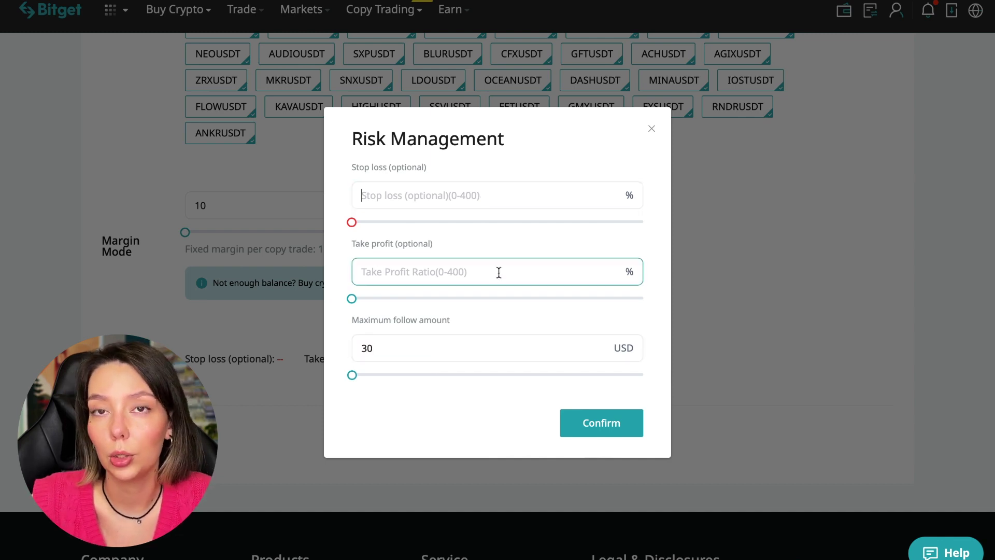
pyautogui.click(545, 198)
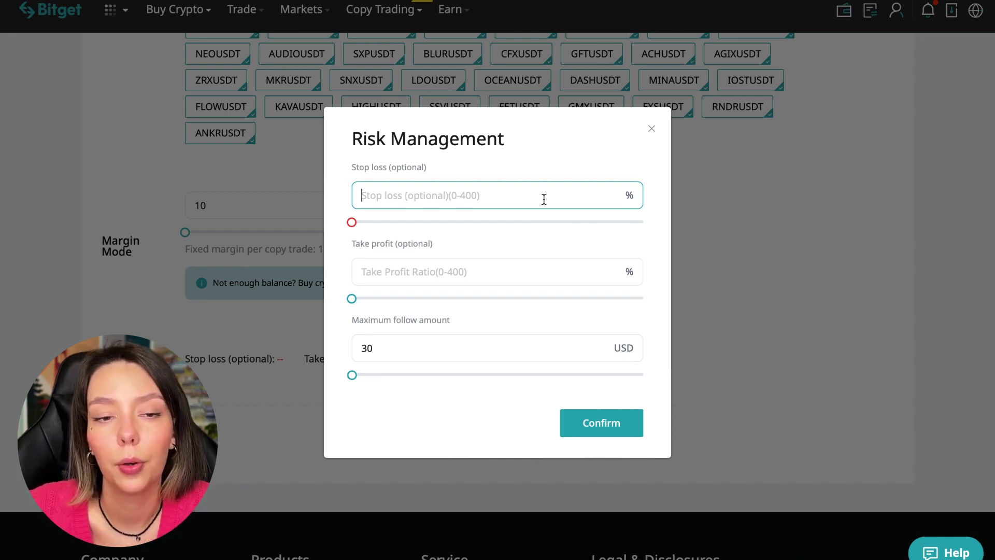
pyautogui.click(624, 437)
pyautogui.click(537, 458)
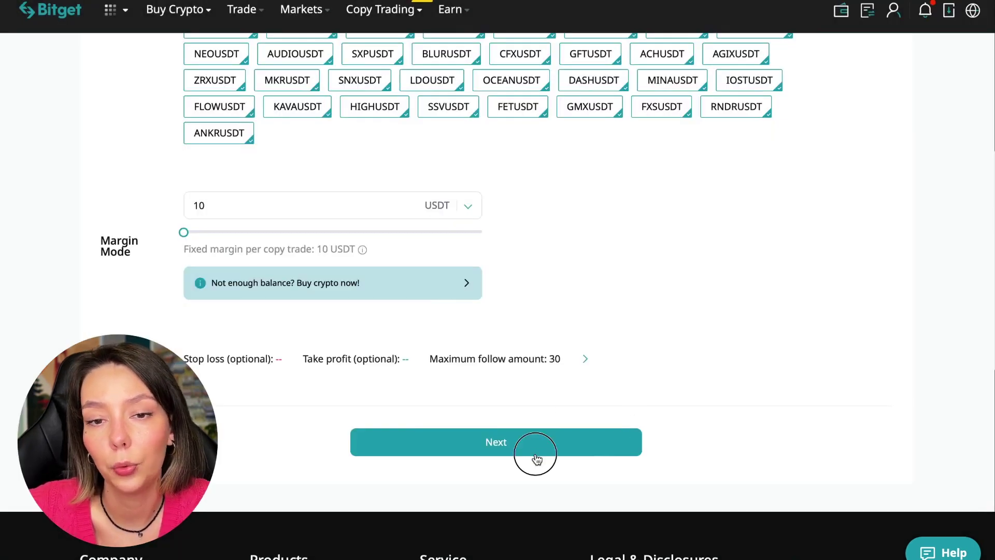
pyautogui.scroll(-3, 444, 312)
pyautogui.scroll(-3, 444, 311)
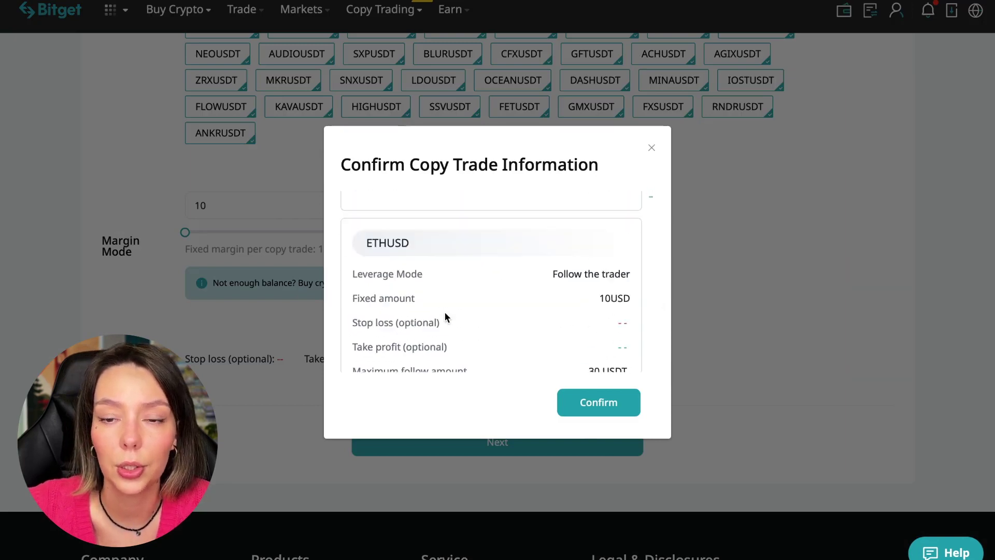
pyautogui.scroll(-3, 444, 312)
pyautogui.scroll(-3, 444, 312)
pyautogui.scroll(-3, 445, 312)
pyautogui.scroll(-3, 444, 312)
pyautogui.click(598, 401)
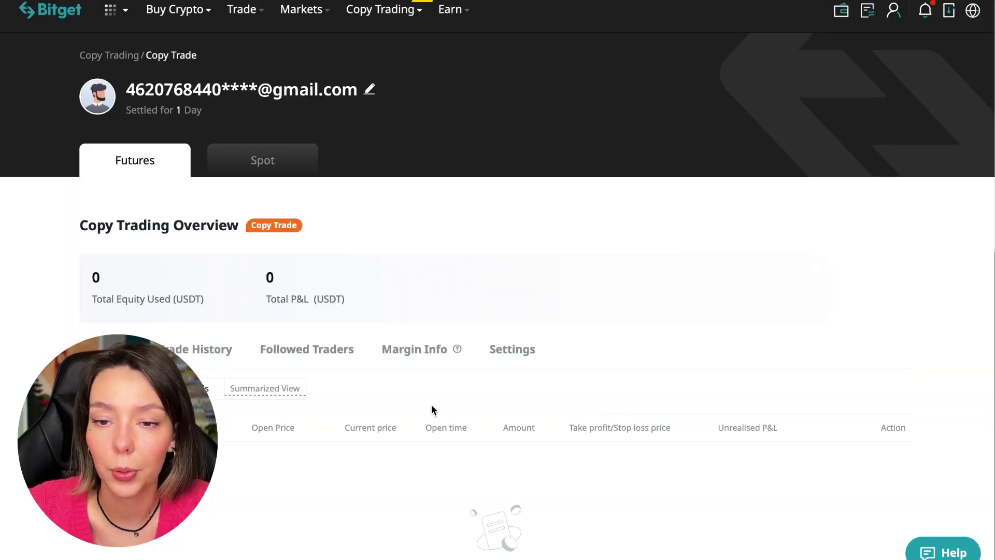
pyautogui.click(414, 348)
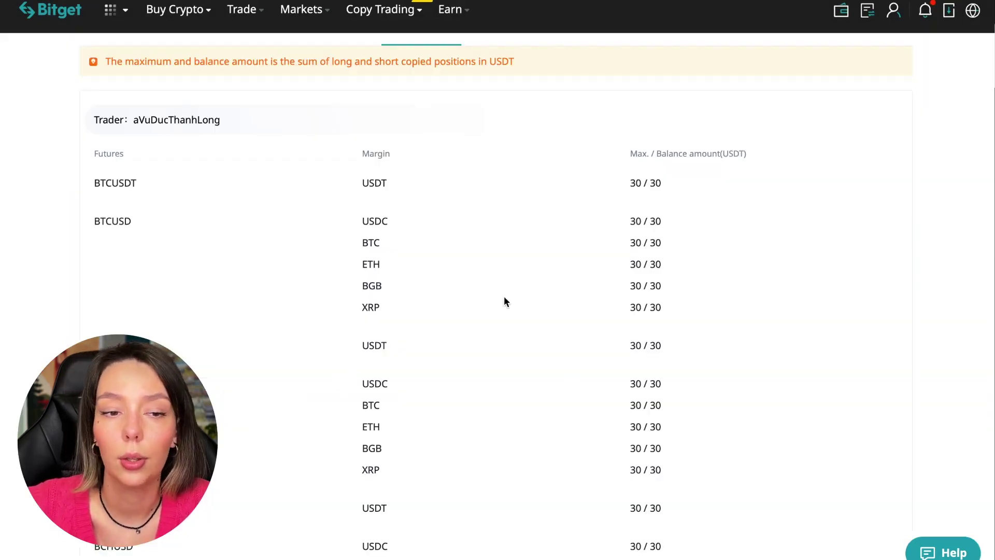
pyautogui.scroll(-5, 504, 297)
pyautogui.scroll(-5, 493, 373)
pyautogui.scroll(5, 493, 373)
pyautogui.scroll(3, 494, 372)
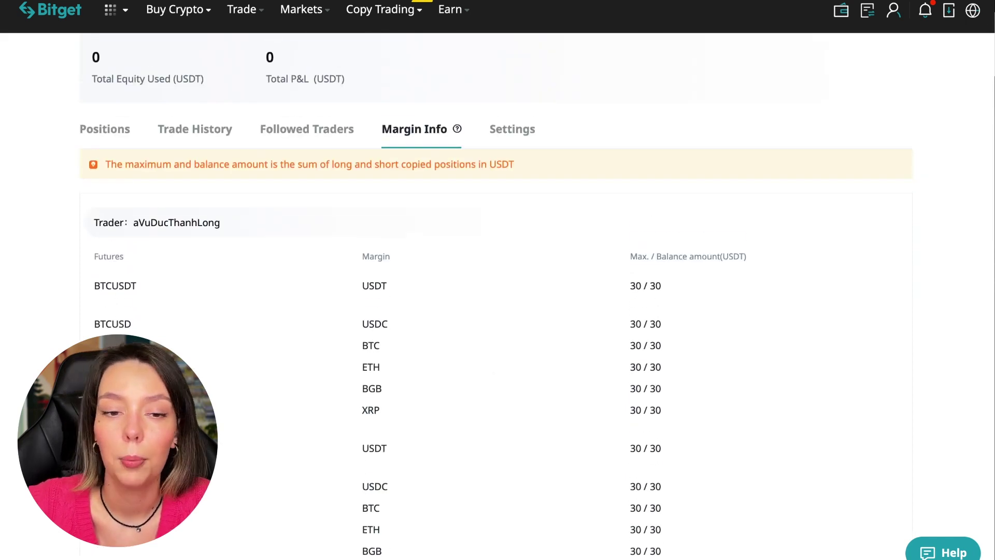
pyautogui.scroll(3, 306, 449)
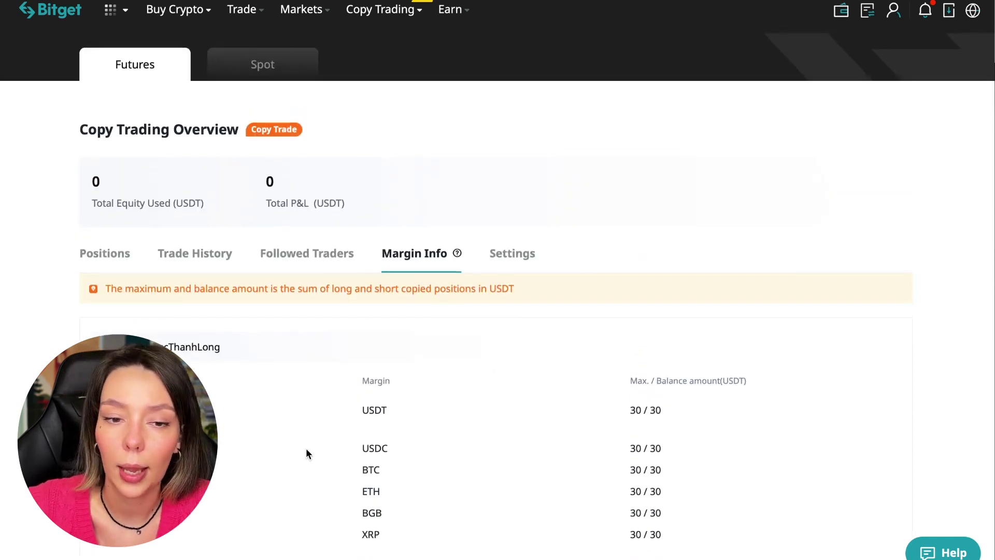
pyautogui.click(523, 256)
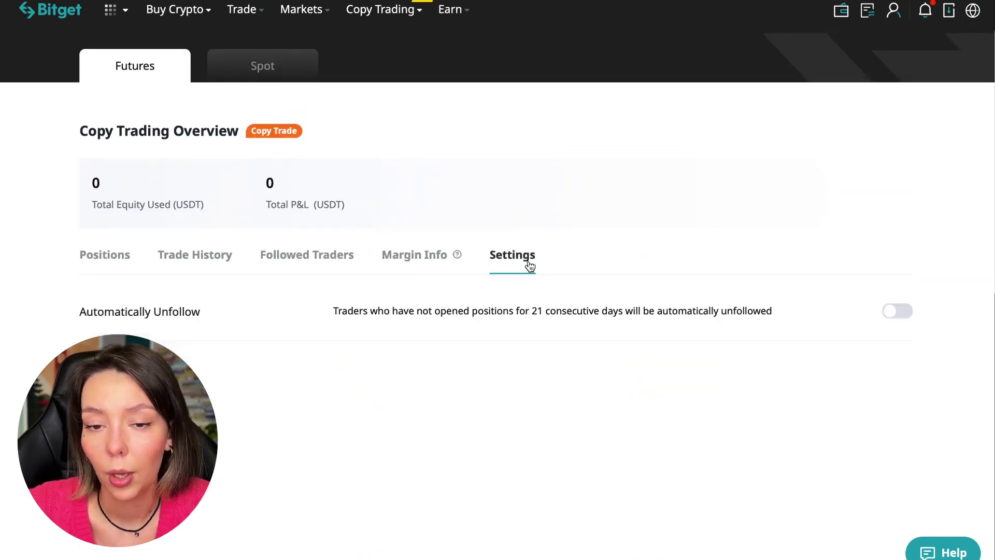
pyautogui.click(119, 257)
pyautogui.scroll(3, 420, 325)
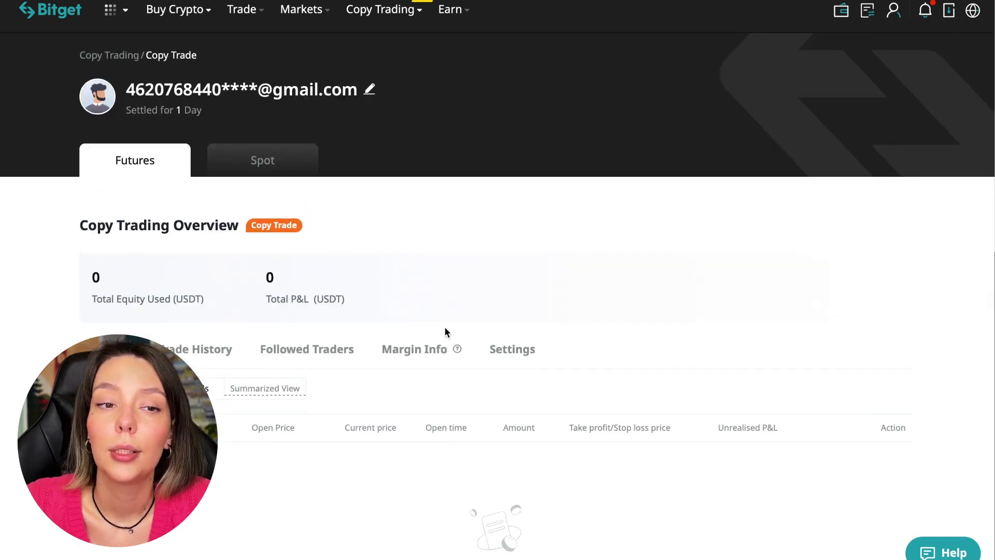